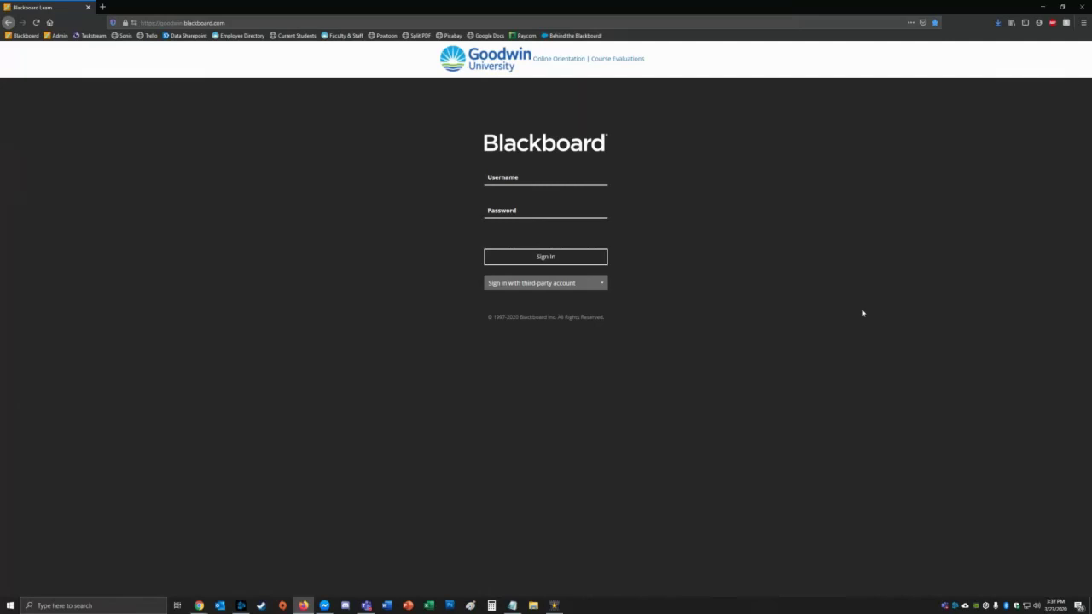
- Load the Goodwin University Blackboard page and enter the student's account username to sign in
{"action": "left_click", "coordinate": [249, 21]}
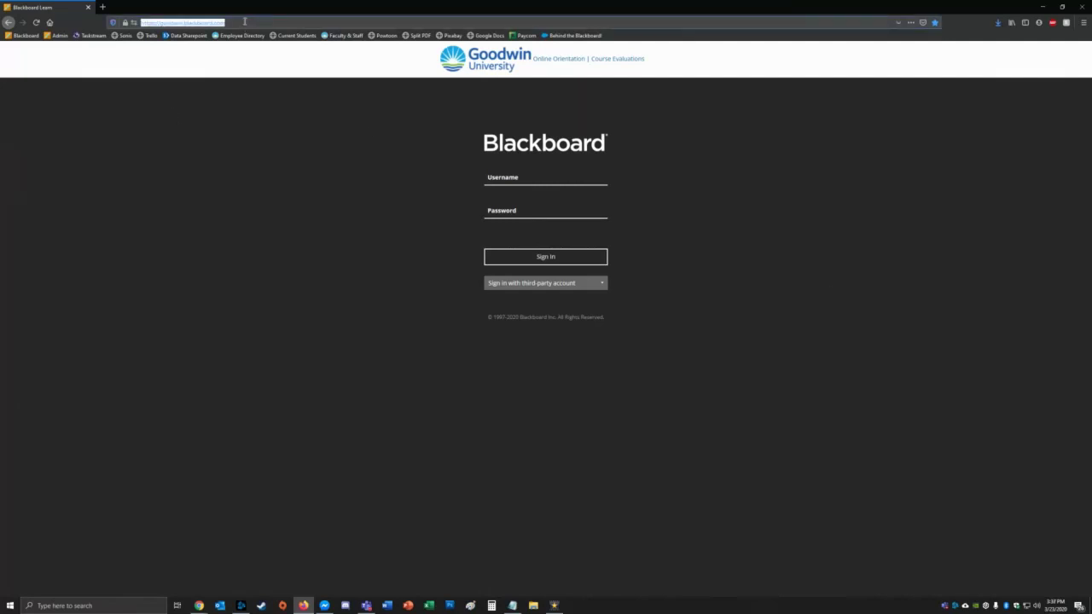
{"action": "key", "text": "Return"}
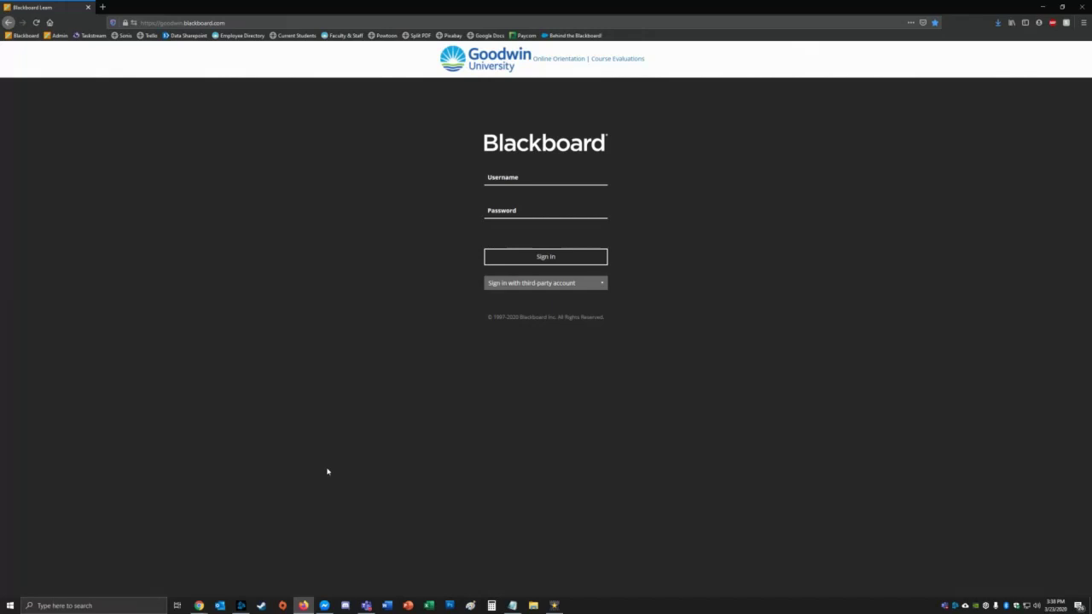
{"action": "left_click", "coordinate": [510, 180]}
{"action": "type", "text": "gw_kem"}
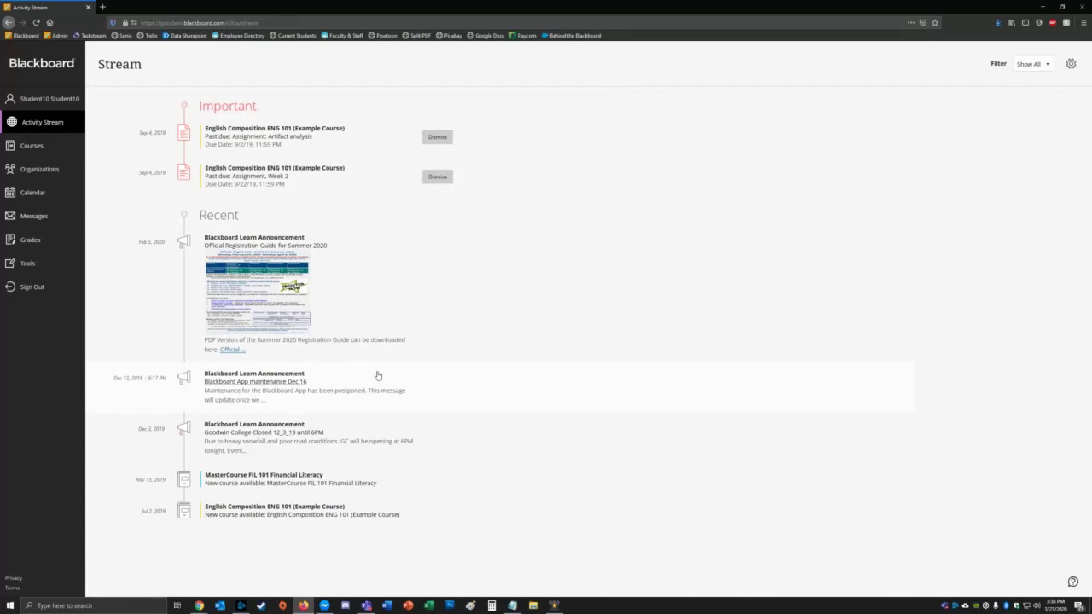
- Go to the English Composition ENG 101 (Example Course) and open the ENG 101 master syllabus document in Word from its Syllabus page
{"action": "left_click", "coordinate": [43, 147]}
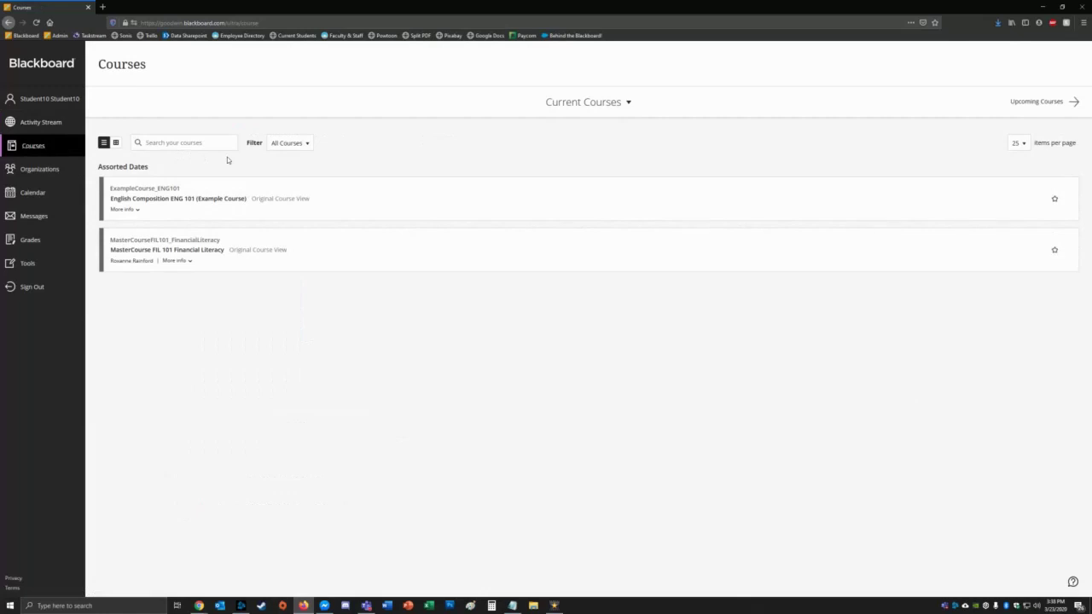
{"action": "left_click", "coordinate": [184, 200]}
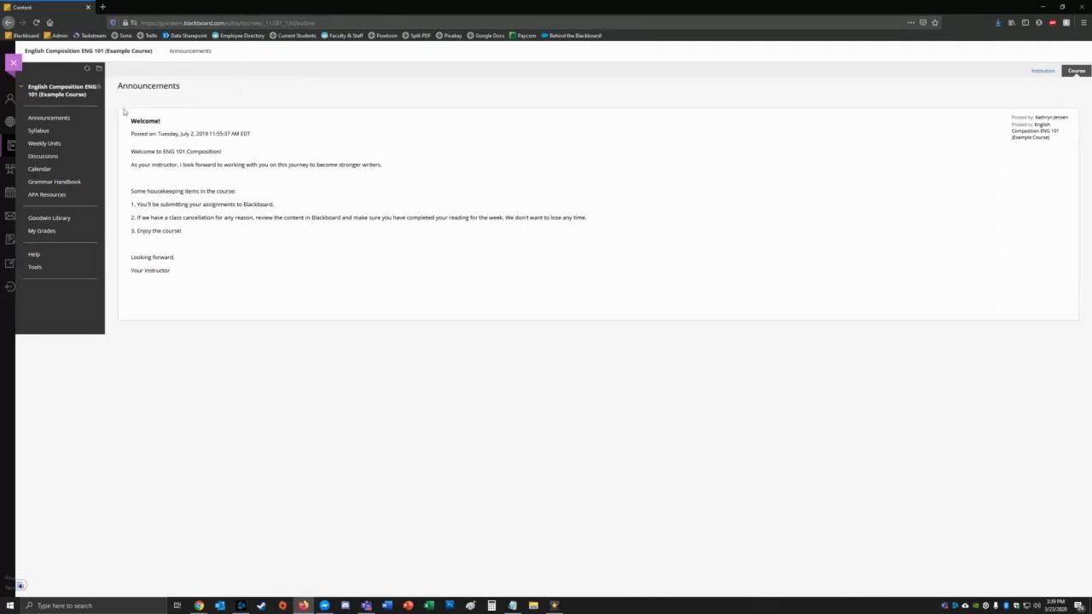
{"action": "left_click", "coordinate": [48, 134]}
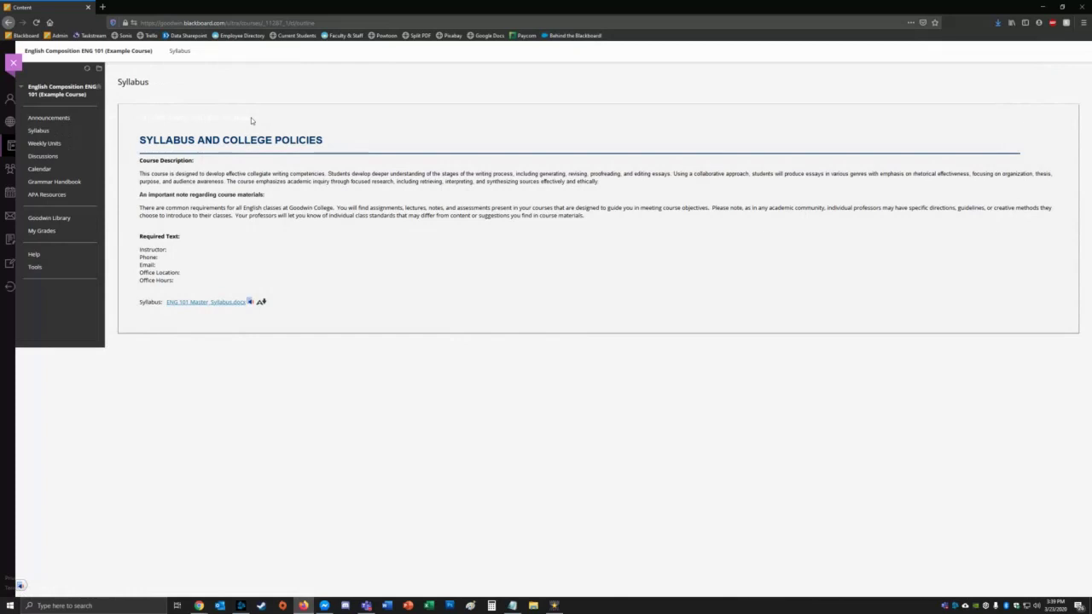
{"action": "left_click", "coordinate": [207, 302]}
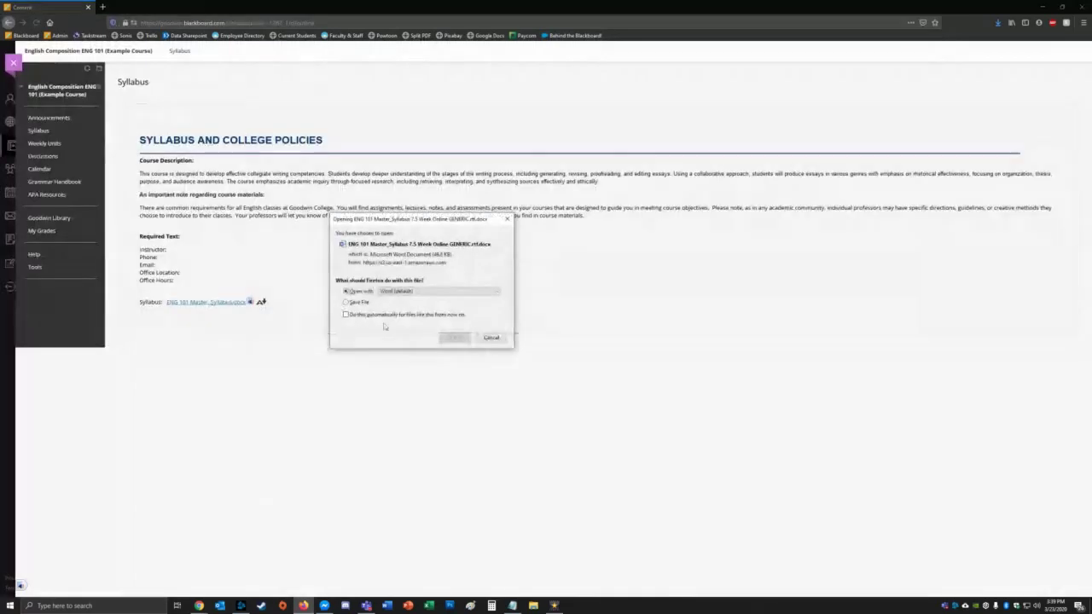
{"action": "left_click", "coordinate": [451, 338]}
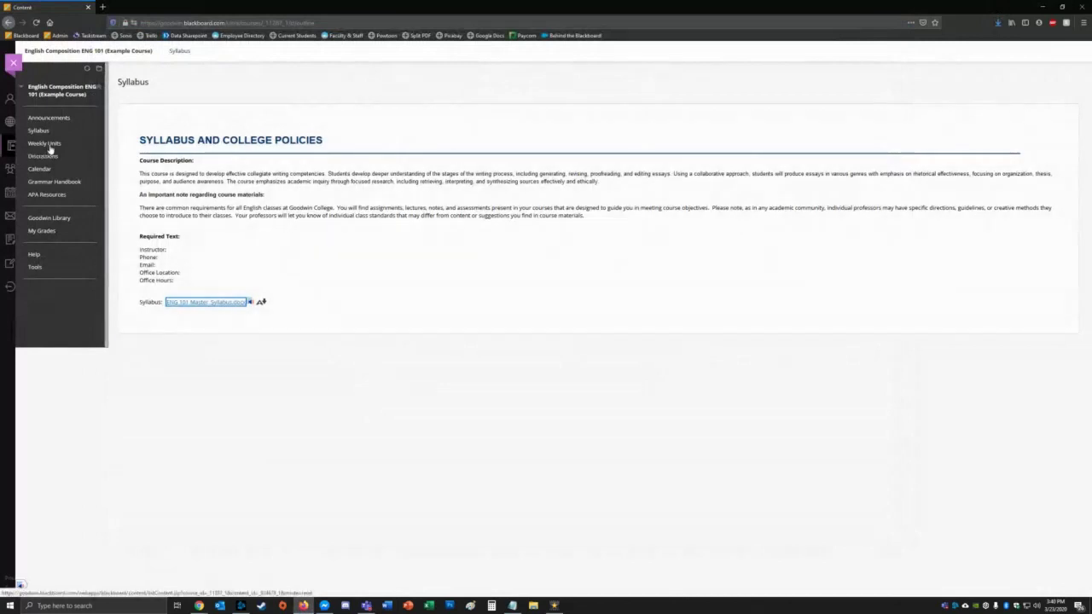
- Open Week 1 in the weekly units and review its overview, multimedia, and activities and assessments sections
{"action": "left_click", "coordinate": [51, 145]}
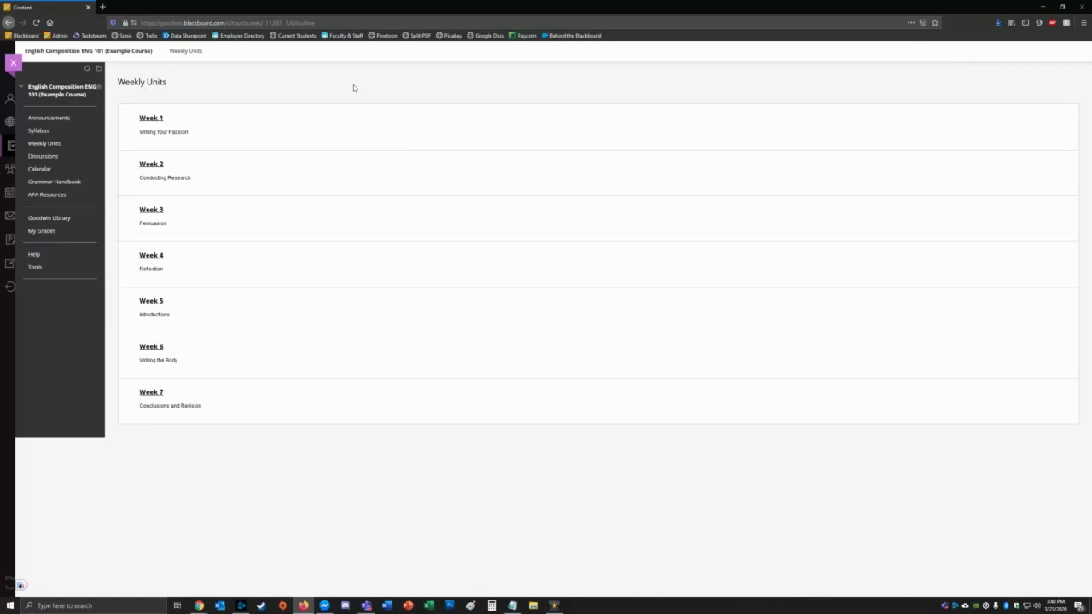
{"action": "left_click", "coordinate": [148, 123]}
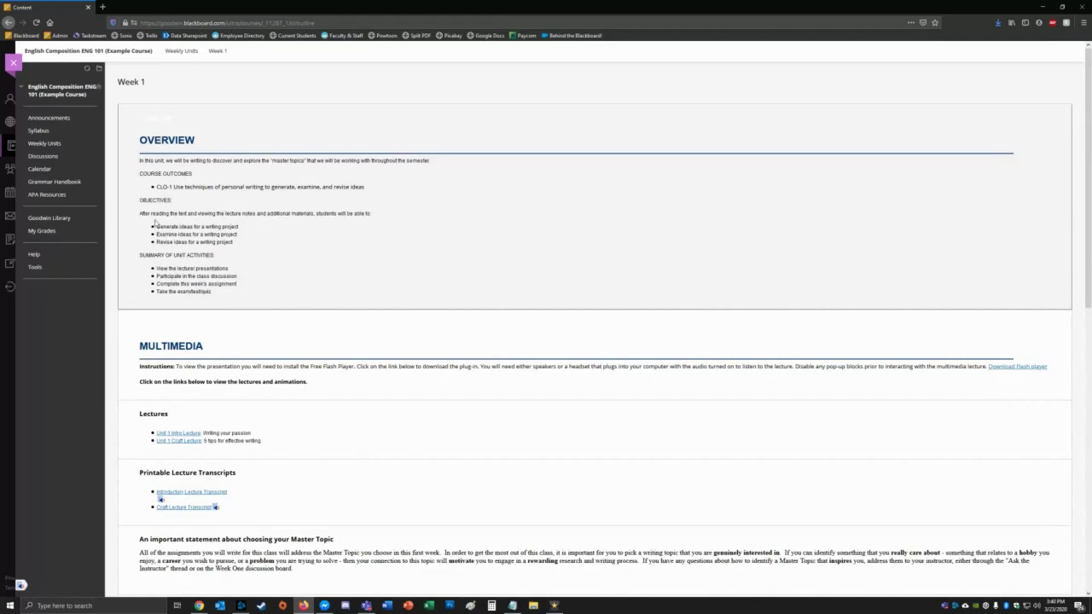
{"action": "left_click_drag", "start_coordinate": [211, 292], "coordinate": [157, 268]}
{"action": "left_click", "coordinate": [323, 280]}
{"action": "scroll", "coordinate": [322, 281], "scroll_direction": "down", "scroll_amount": 4}
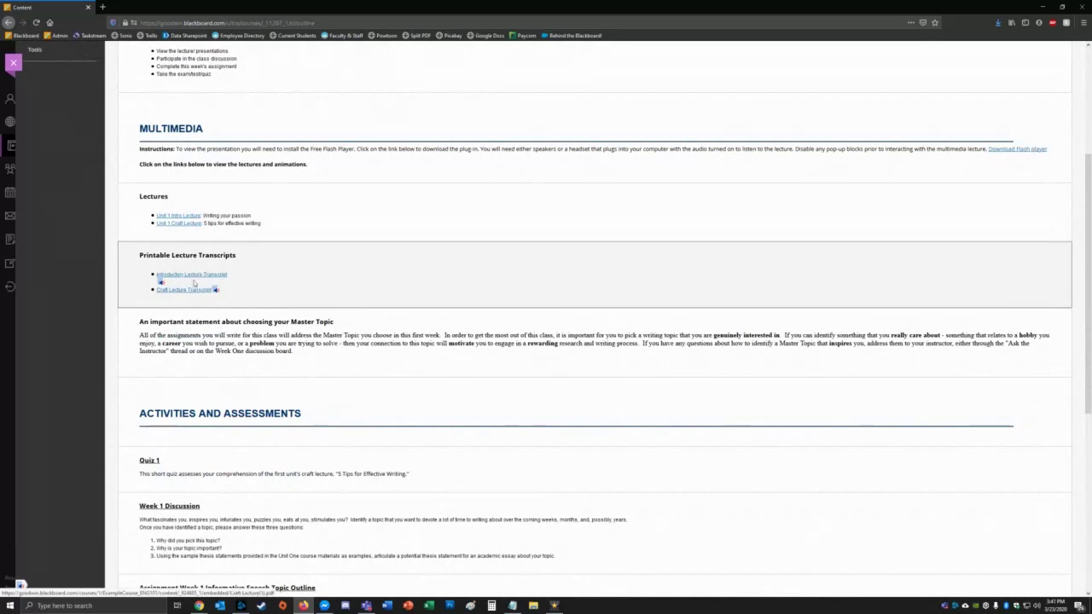
{"action": "scroll", "coordinate": [195, 274], "scroll_direction": "down", "scroll_amount": 2}
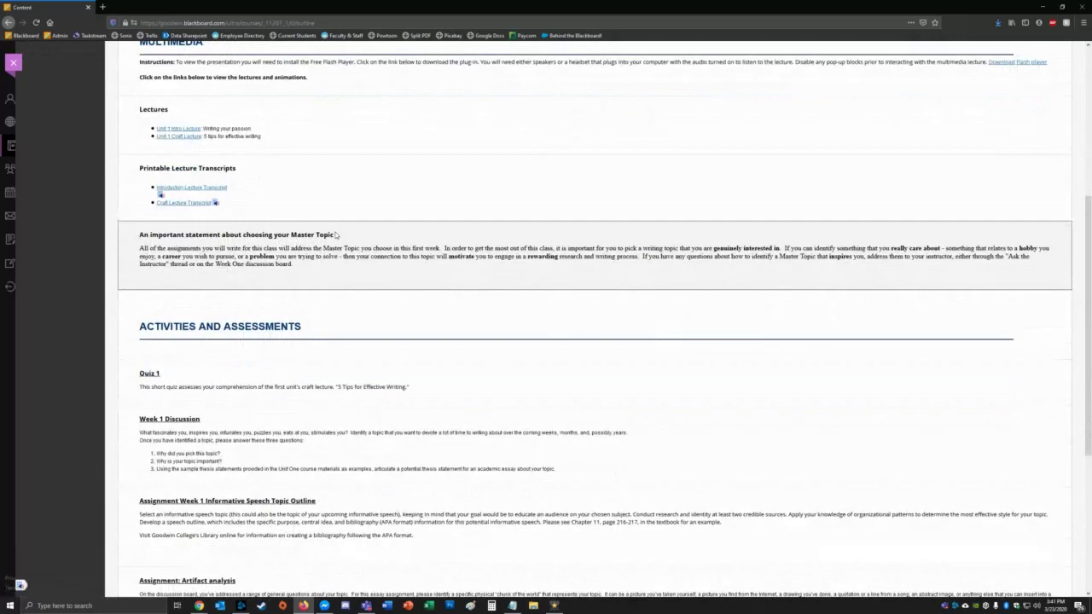
{"action": "scroll", "coordinate": [337, 234], "scroll_direction": "down", "scroll_amount": 3}
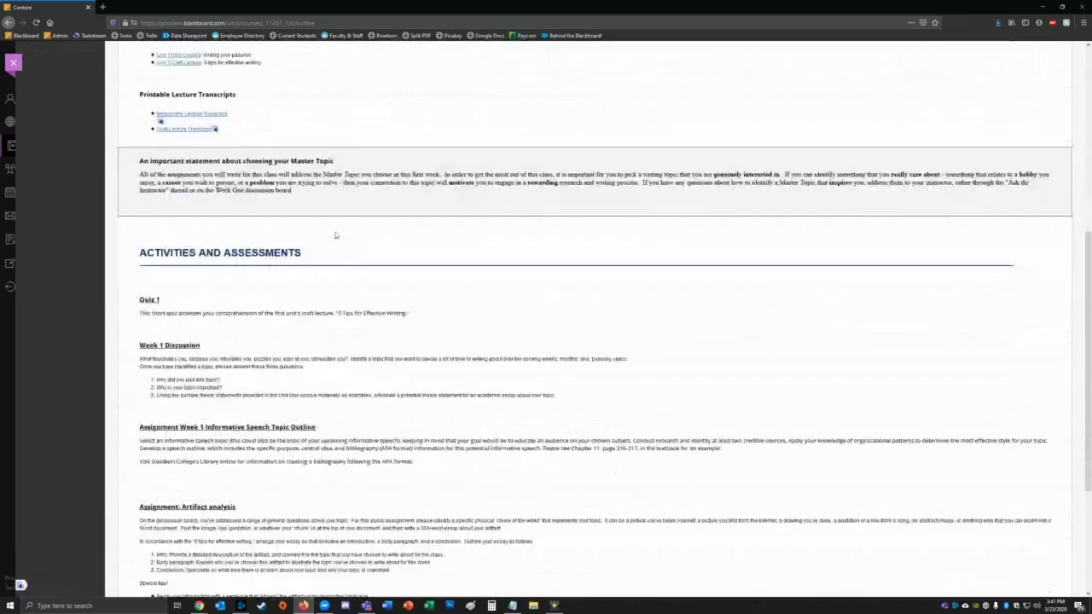
{"action": "scroll", "coordinate": [336, 235], "scroll_direction": "down", "scroll_amount": 1}
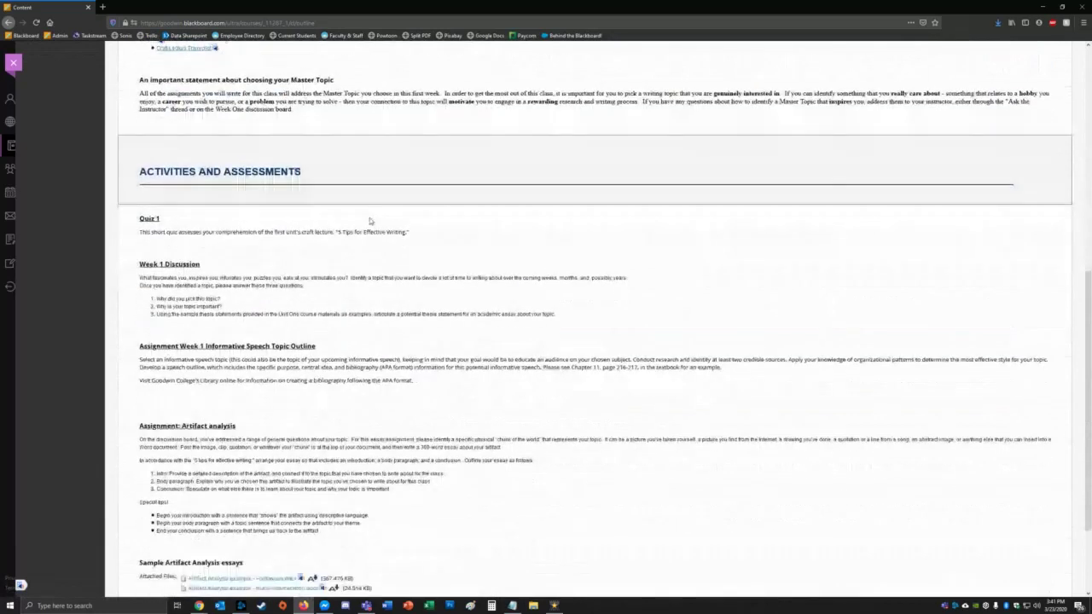
{"action": "scroll", "coordinate": [369, 221], "scroll_direction": "down", "scroll_amount": 2}
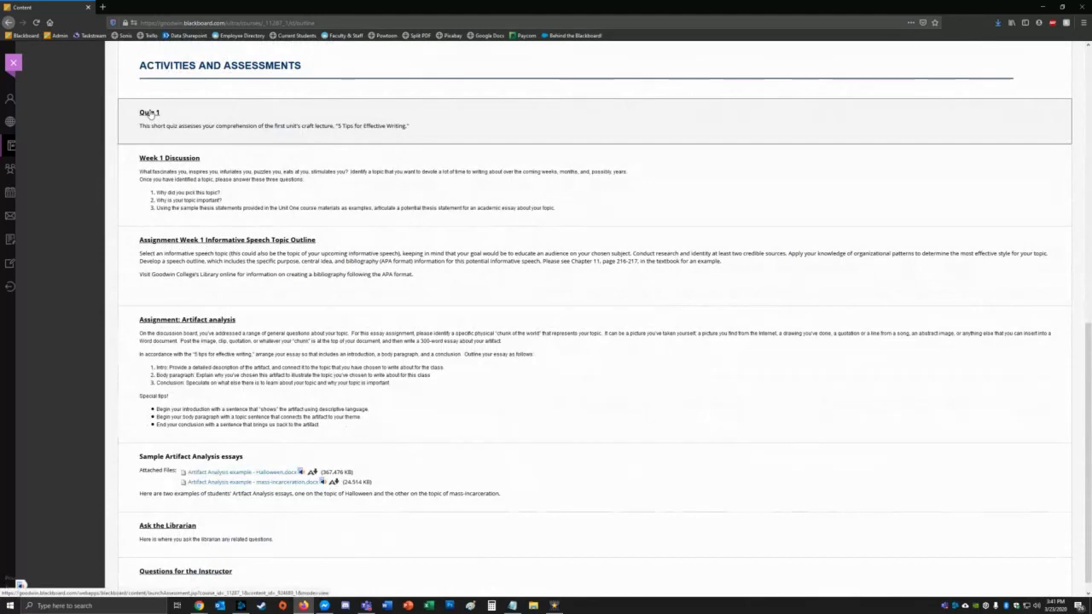
{"action": "scroll", "coordinate": [198, 312], "scroll_direction": "down", "scroll_amount": 1}
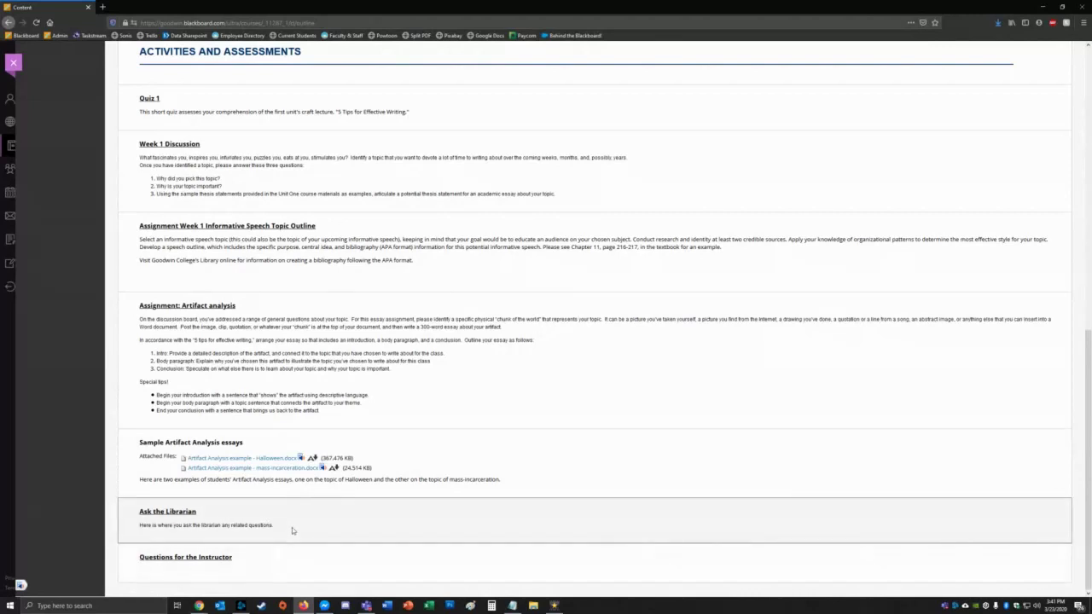
{"action": "scroll", "coordinate": [297, 512], "scroll_direction": "up", "scroll_amount": 2}
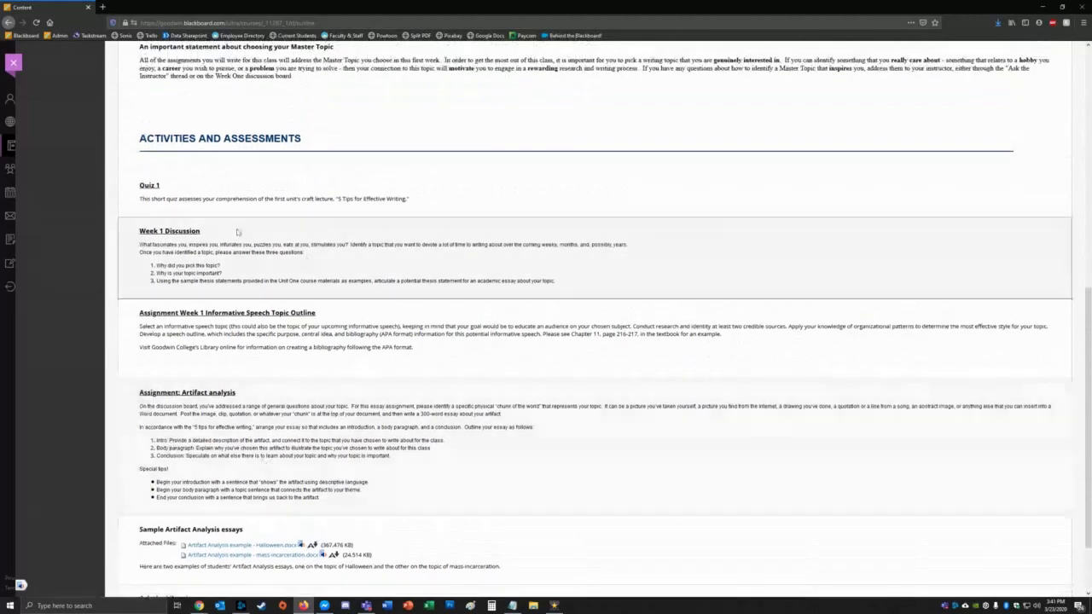
- Begin an attempt at Quiz 1 from the Week 1 activities and look through its questions
{"action": "left_click", "coordinate": [461, 196]}
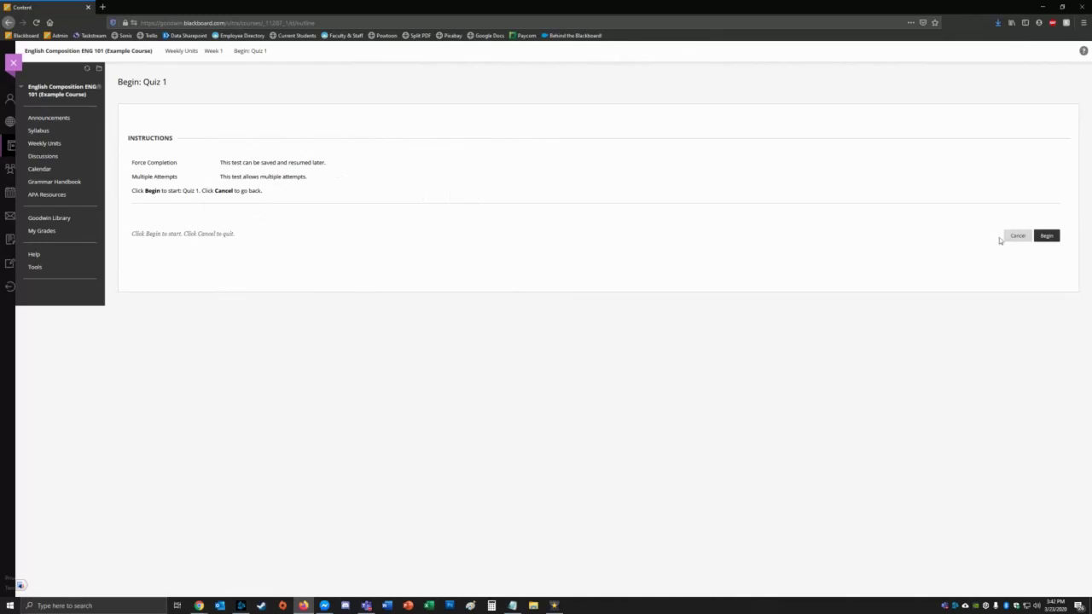
{"action": "left_click", "coordinate": [1042, 239]}
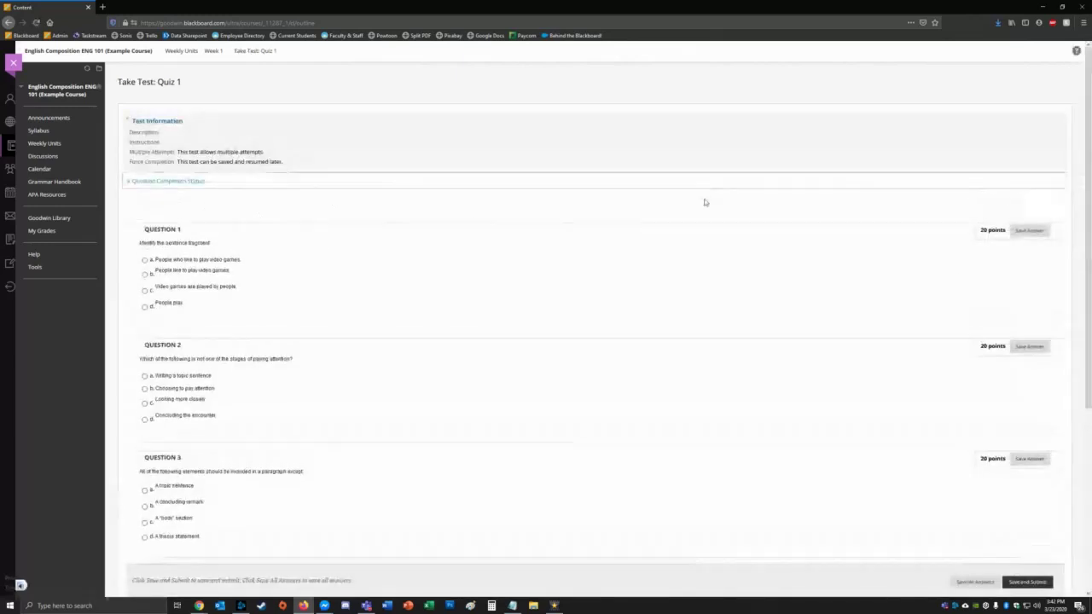
{"action": "scroll", "coordinate": [371, 245], "scroll_direction": "down", "scroll_amount": 2}
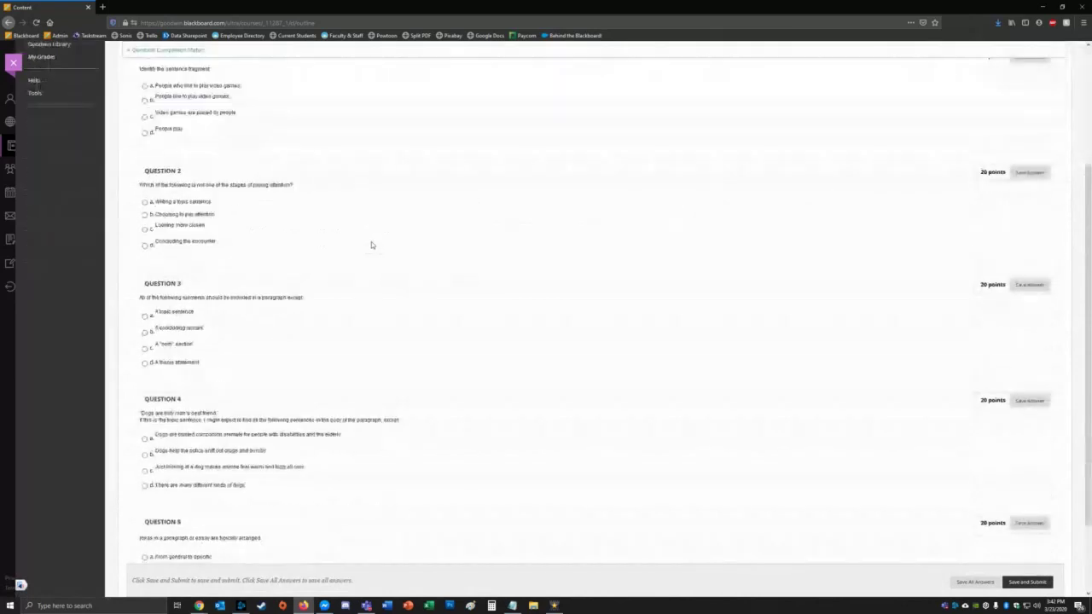
{"action": "scroll", "coordinate": [371, 245], "scroll_direction": "up", "scroll_amount": 2}
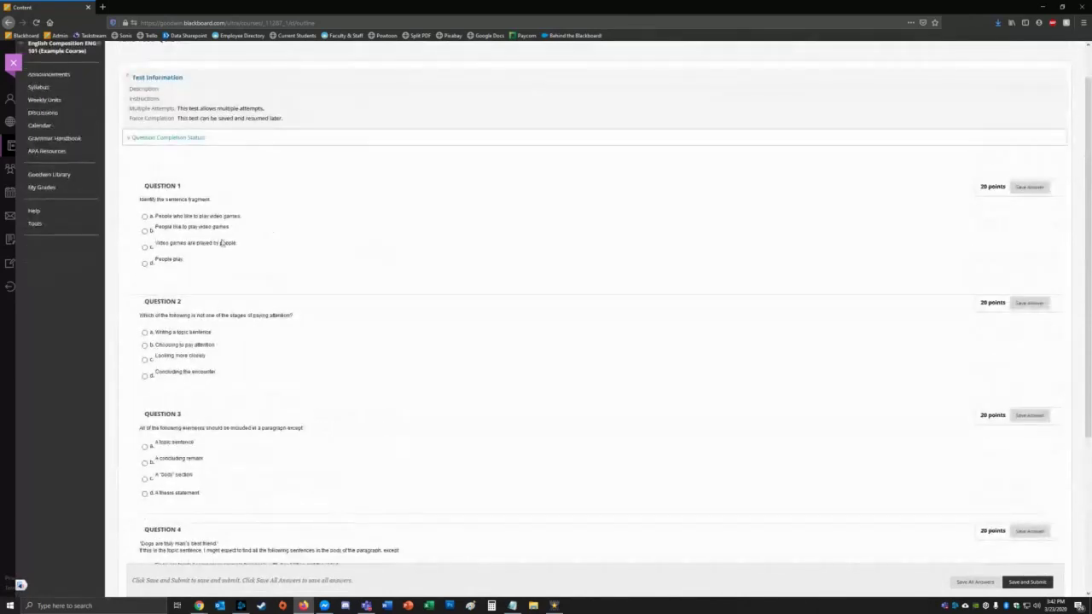
- Answer question 1 with "Video games are played by people", question 2 with "Writing a topic sentence" and question 3 with "A thesis statement", saving each answer
{"action": "left_click", "coordinate": [144, 247]}
{"action": "left_click", "coordinate": [1035, 189]}
{"action": "left_click", "coordinate": [144, 333]}
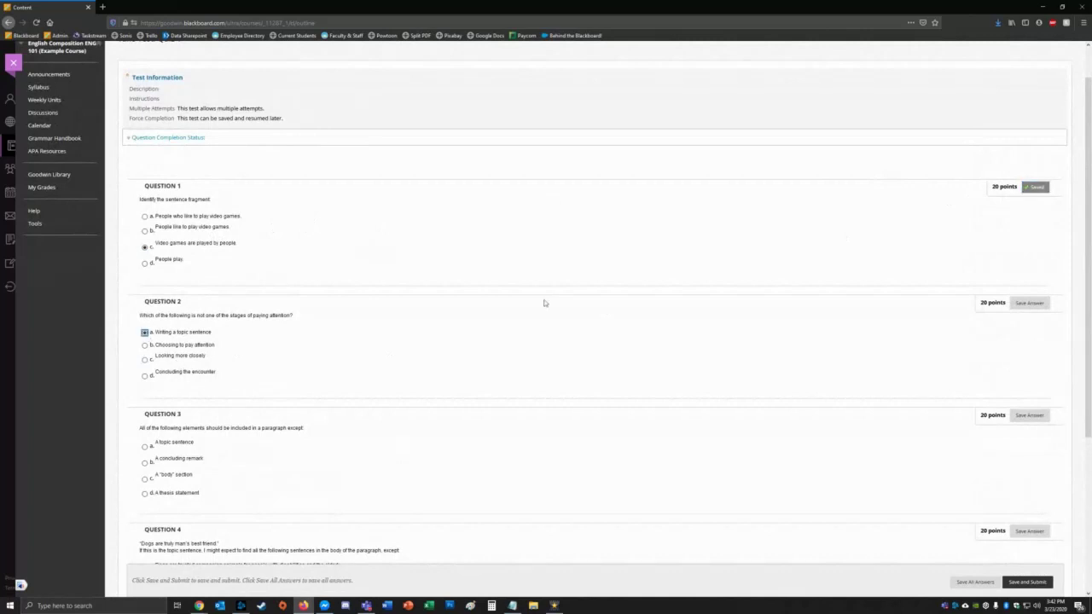
{"action": "left_click", "coordinate": [1029, 303]}
{"action": "scroll", "coordinate": [386, 342], "scroll_direction": "down", "scroll_amount": 2}
{"action": "left_click", "coordinate": [144, 362]}
{"action": "left_click", "coordinate": [1029, 284]}
- Answer question 4 with option c about looking at a dog and question 5 with "From more interesting to less interesting", saving each answer
{"action": "scroll", "coordinate": [853, 324], "scroll_direction": "down", "scroll_amount": 2}
{"action": "left_click", "coordinate": [144, 375]}
{"action": "left_click", "coordinate": [1032, 305]}
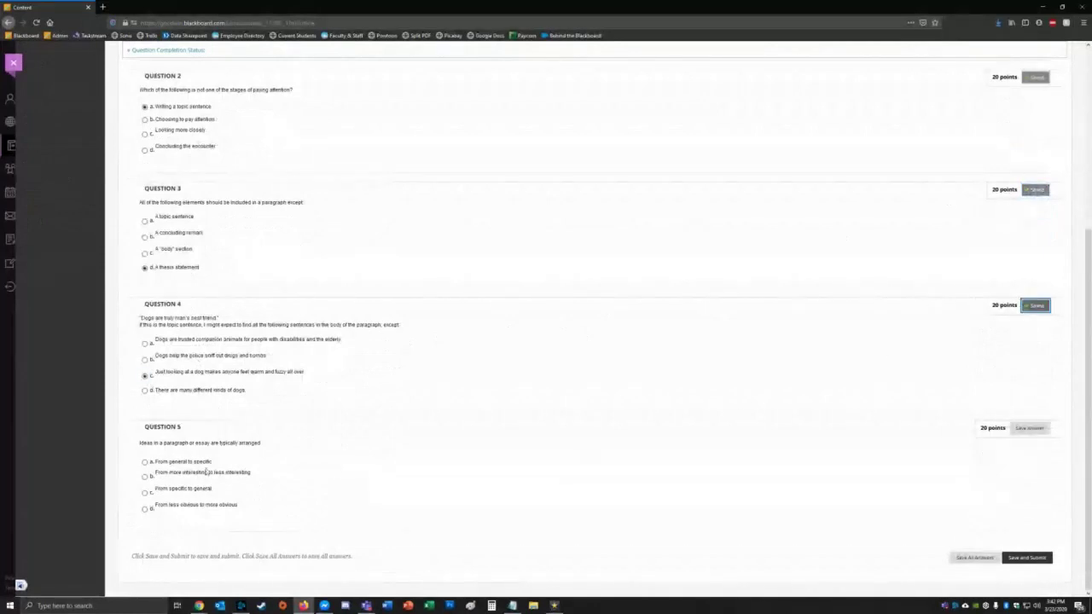
{"action": "left_click", "coordinate": [145, 477]}
{"action": "left_click", "coordinate": [1029, 427]}
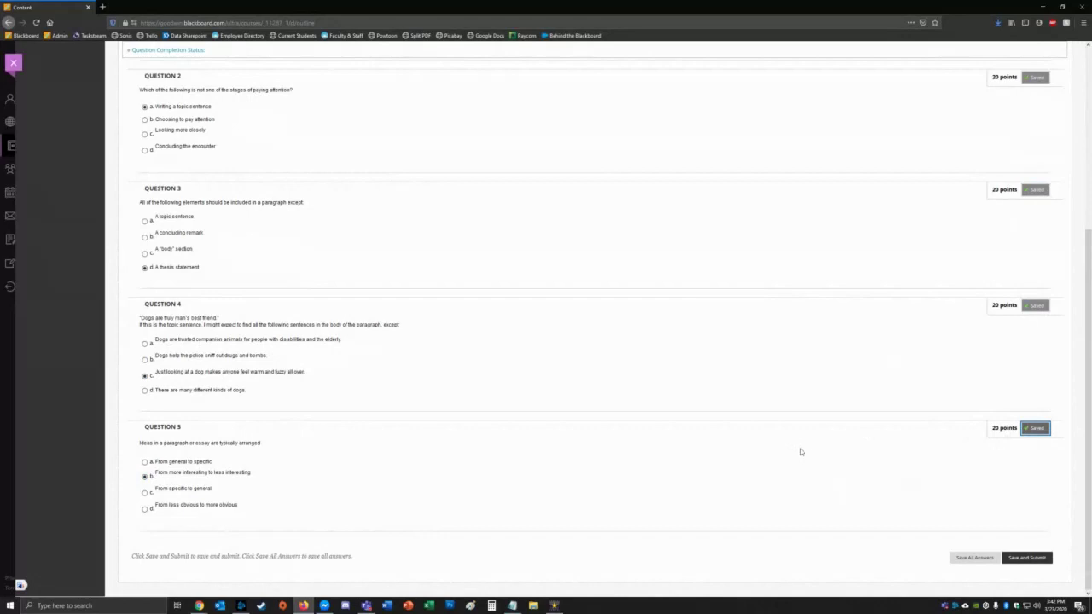
- Save all answers and submit Quiz 1, and review the submission results before returning to Week 1
{"action": "left_click", "coordinate": [964, 559]}
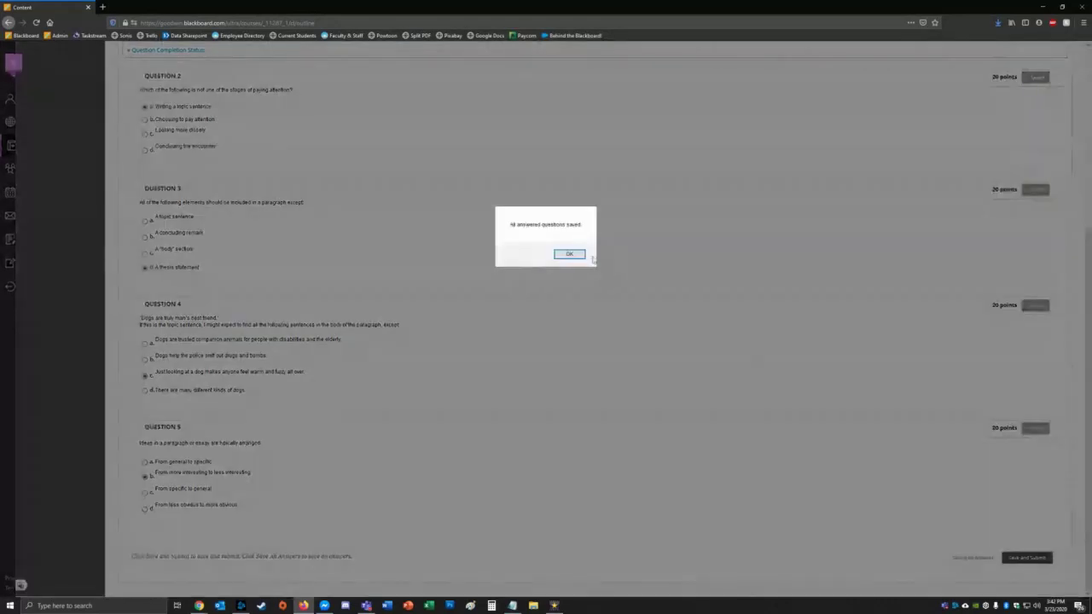
{"action": "left_click", "coordinate": [568, 253]}
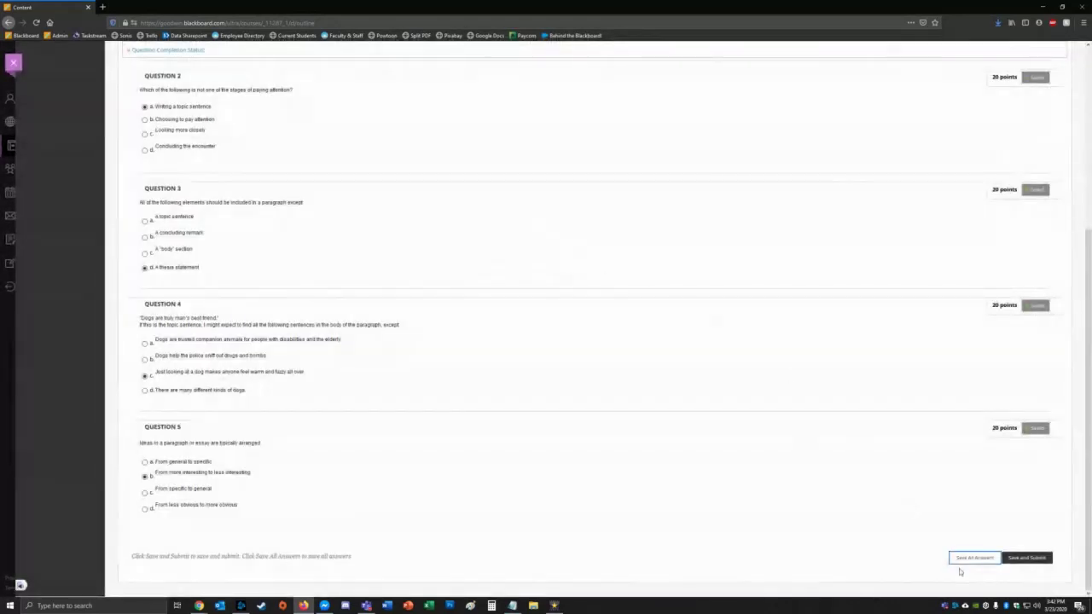
{"action": "left_click", "coordinate": [1027, 558]}
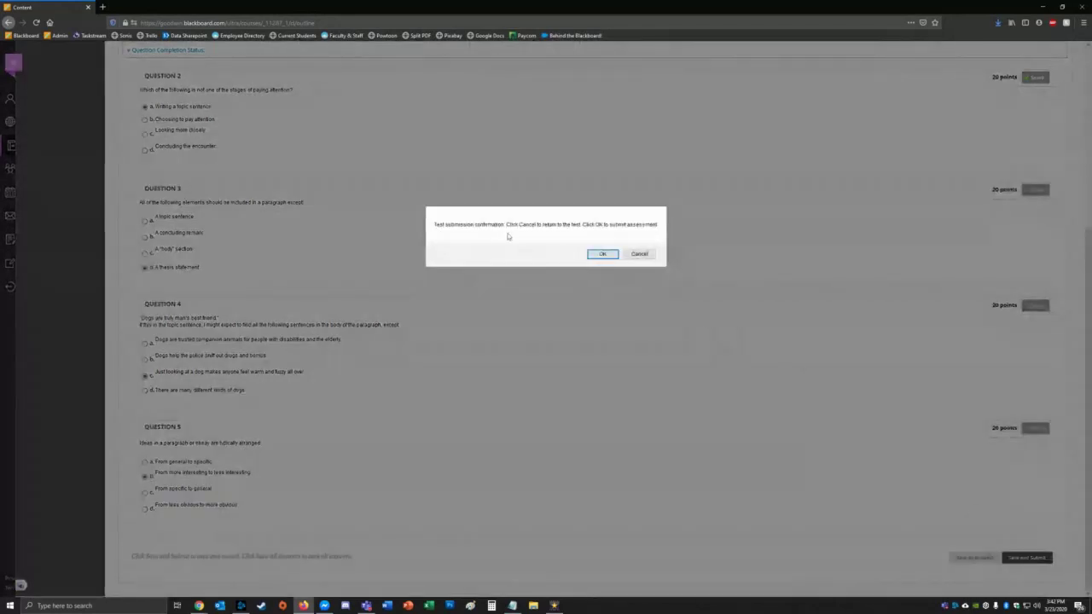
{"action": "left_click", "coordinate": [597, 255]}
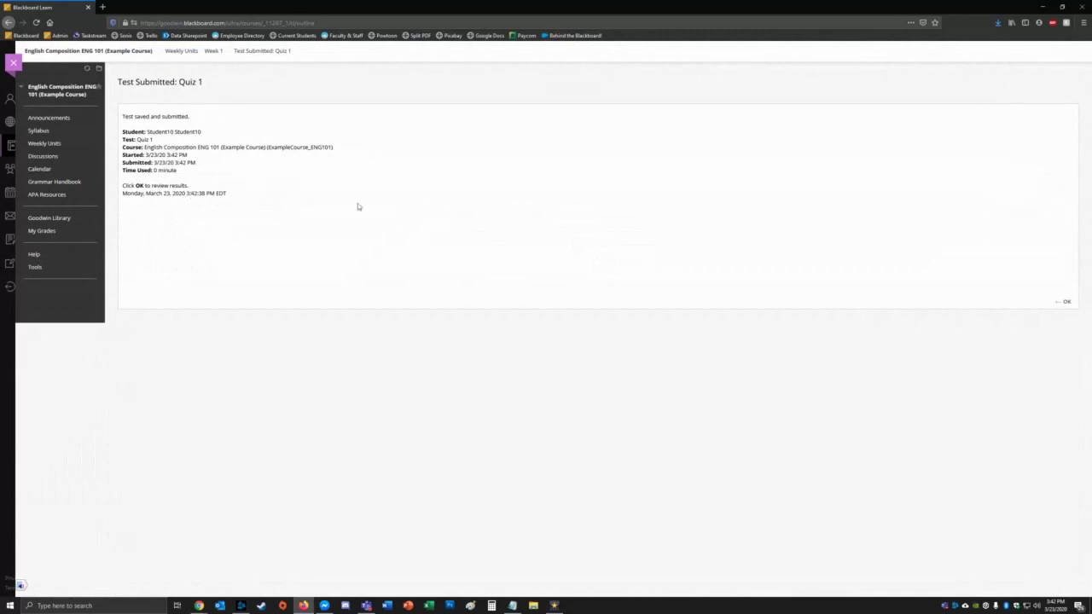
{"action": "left_click", "coordinate": [1065, 301]}
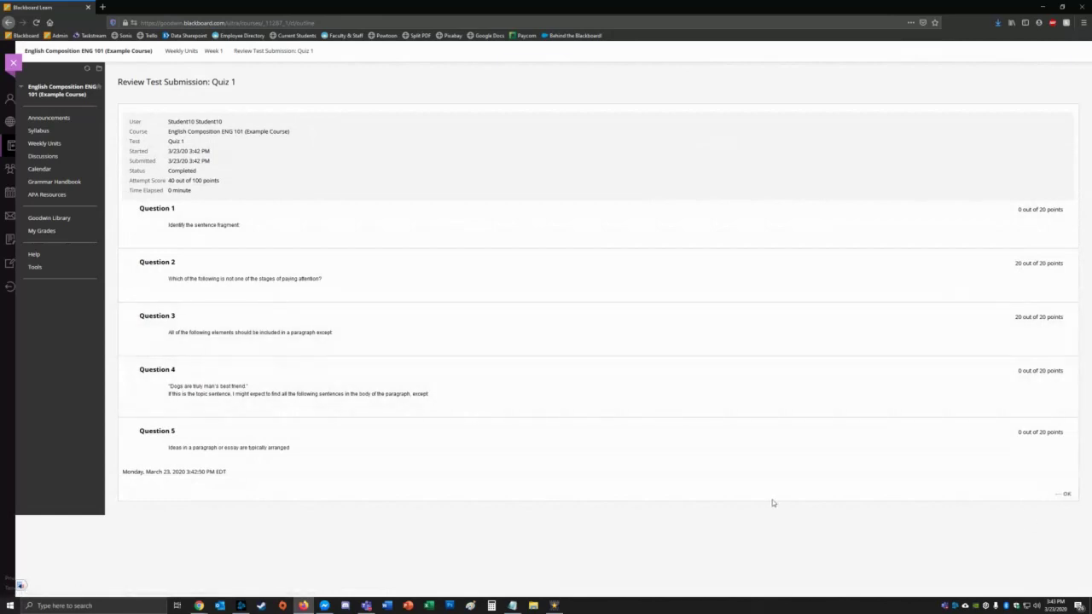
{"action": "left_click", "coordinate": [1065, 495]}
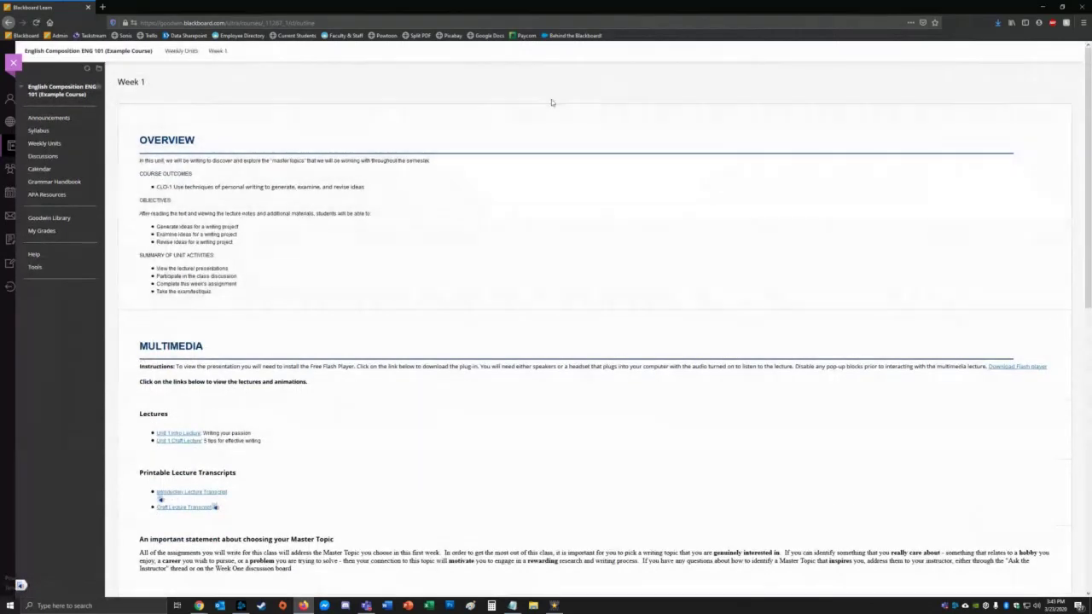
- Open Assignment Week 1 Informative Speech Topic Outline and attach How to Use Blackboard Collaborate for Students.docx from the computer's Desktop
{"action": "scroll", "coordinate": [512, 176], "scroll_direction": "down", "scroll_amount": 5}
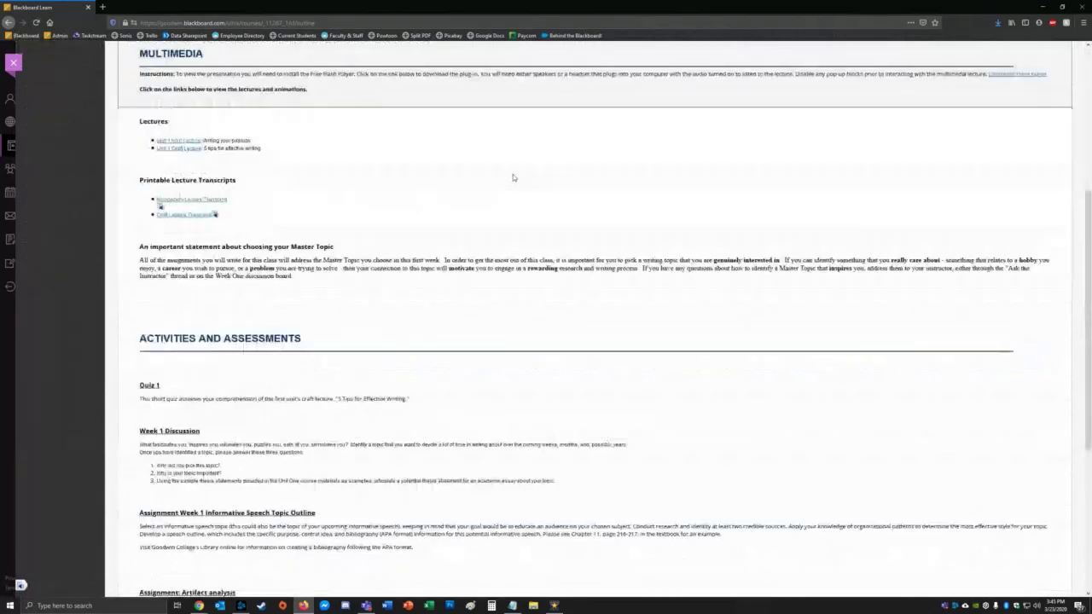
{"action": "scroll", "coordinate": [513, 176], "scroll_direction": "down", "scroll_amount": 2}
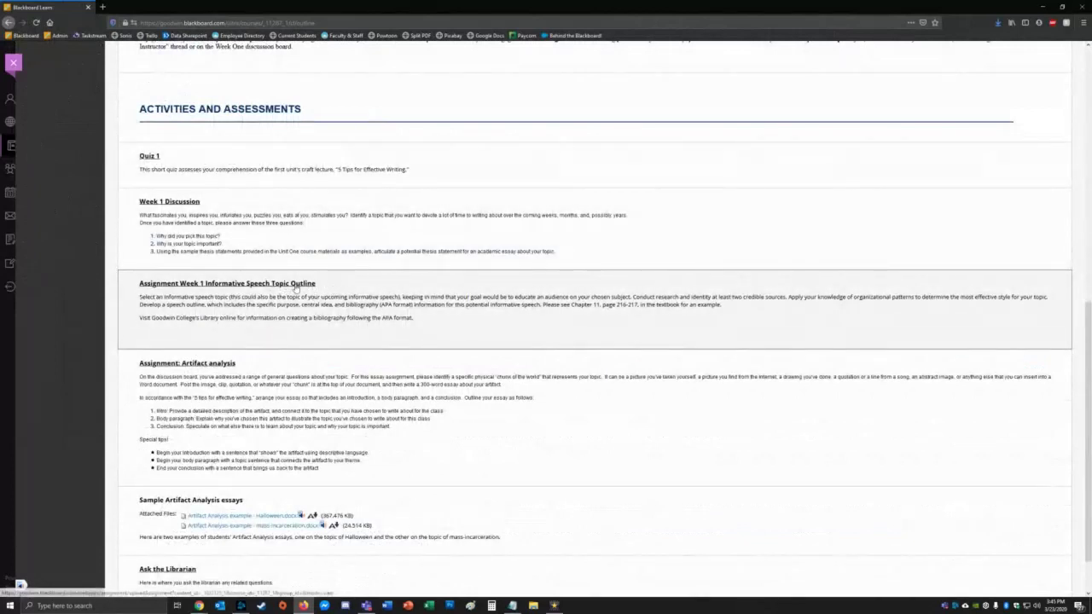
{"action": "left_click", "coordinate": [305, 289]}
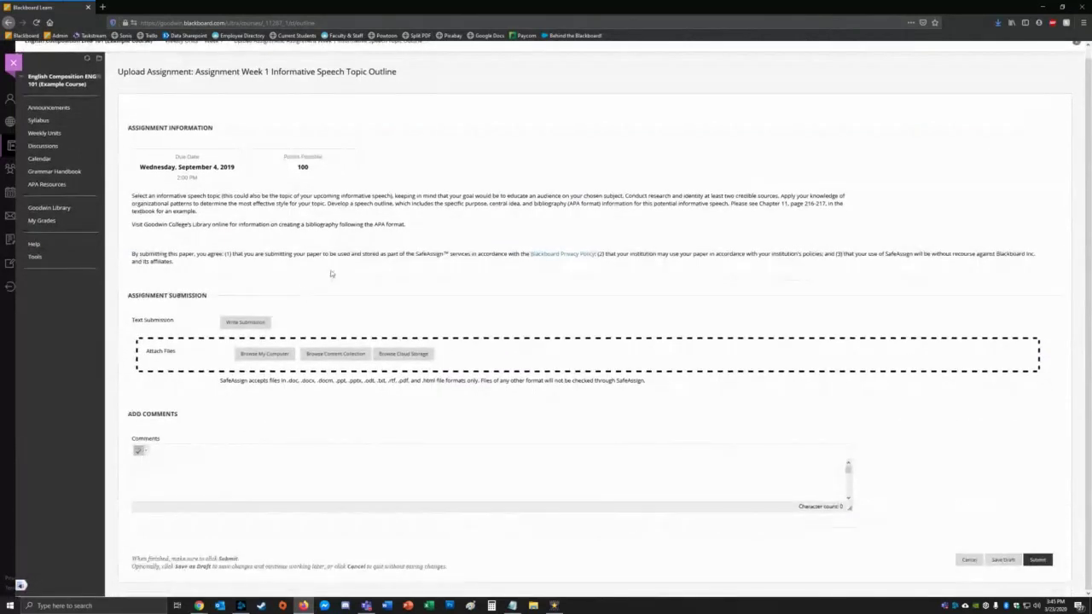
{"action": "left_click", "coordinate": [257, 357]}
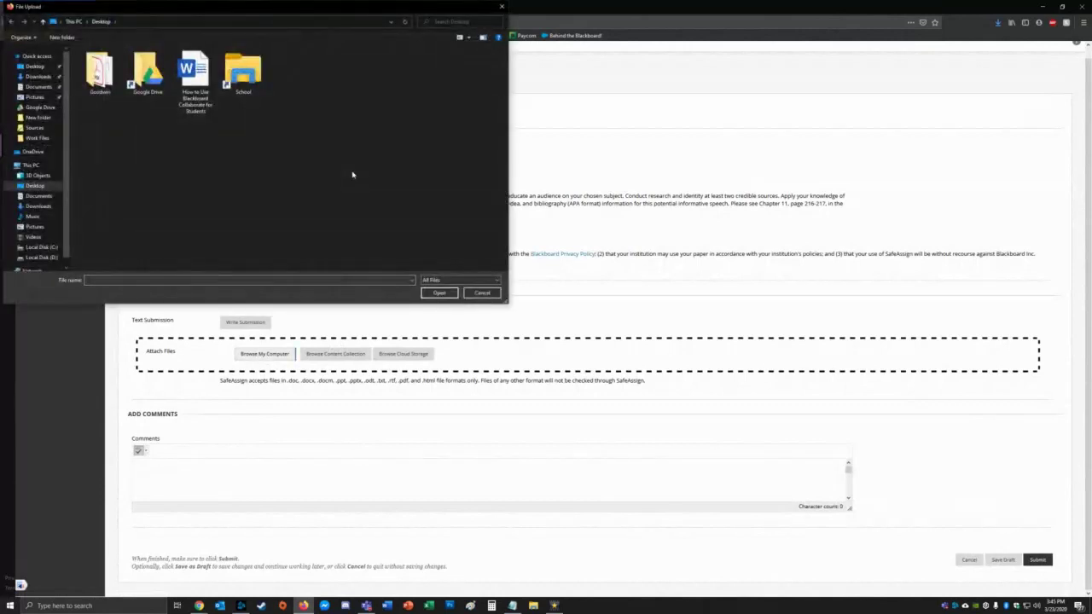
{"action": "double_click", "coordinate": [197, 89]}
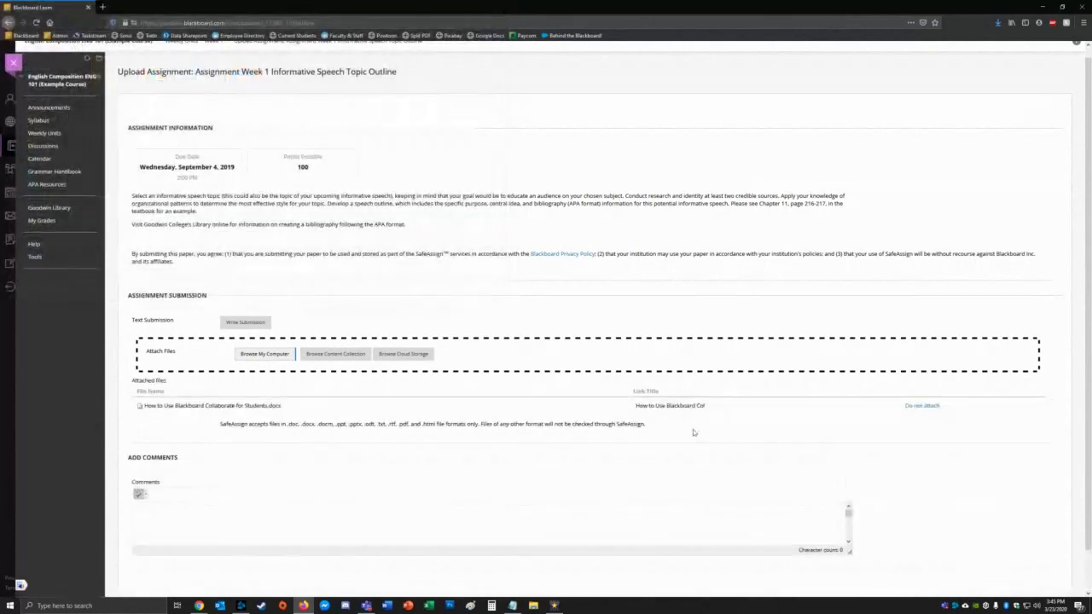
- Submit Assignment Week 1 Informative Speech Topic Outline with the attached document
{"action": "scroll", "coordinate": [931, 512], "scroll_direction": "down", "scroll_amount": 1}
{"action": "scroll", "coordinate": [930, 511], "scroll_direction": "down", "scroll_amount": 1}
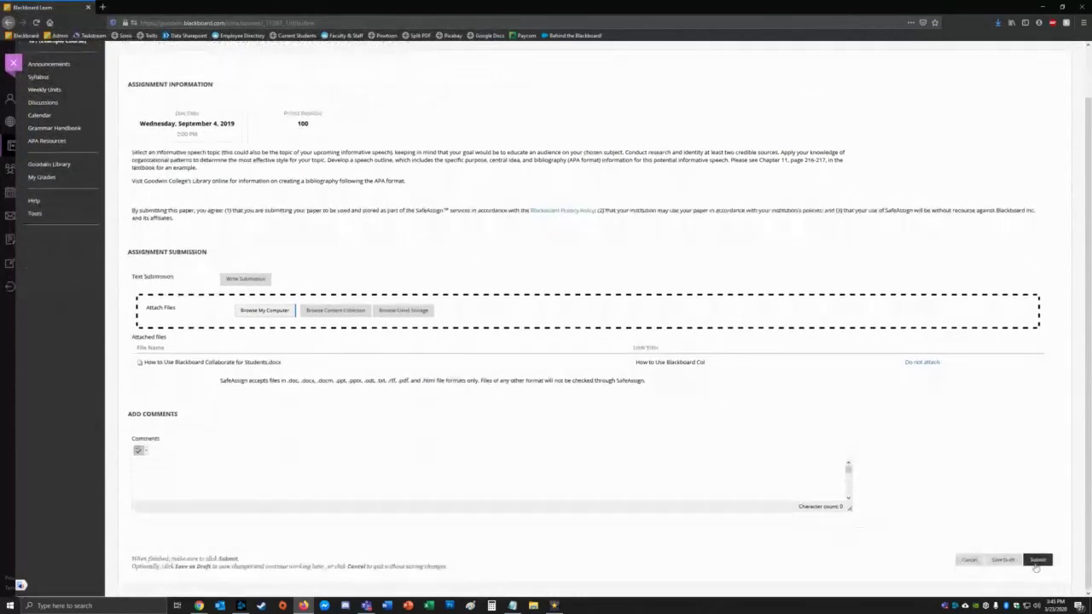
{"action": "left_click", "coordinate": [1037, 563]}
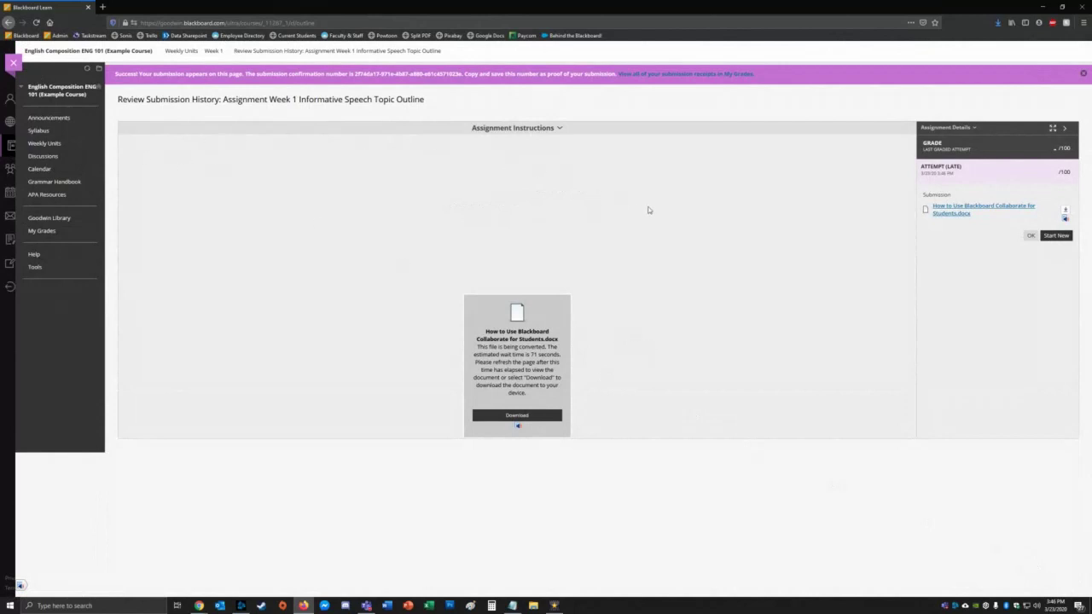
- Return to Week 1 in Weekly Units and open the Week 1 Discussion thread from its forum
{"action": "left_click", "coordinate": [43, 143]}
{"action": "left_click", "coordinate": [225, 148]}
{"action": "scroll", "coordinate": [323, 301], "scroll_direction": "down", "scroll_amount": 5}
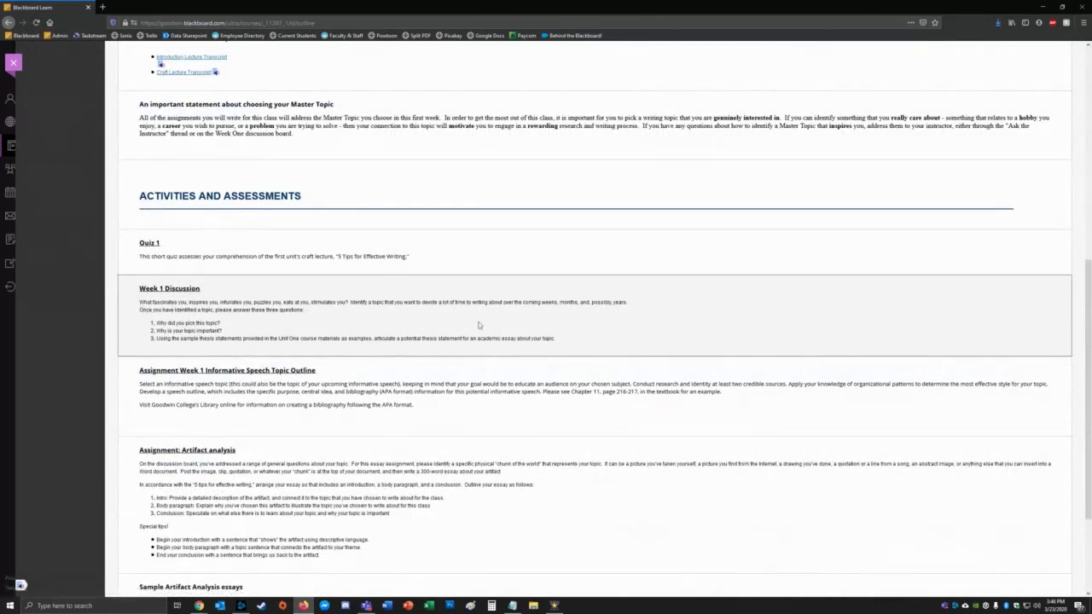
{"action": "left_click", "coordinate": [182, 293]}
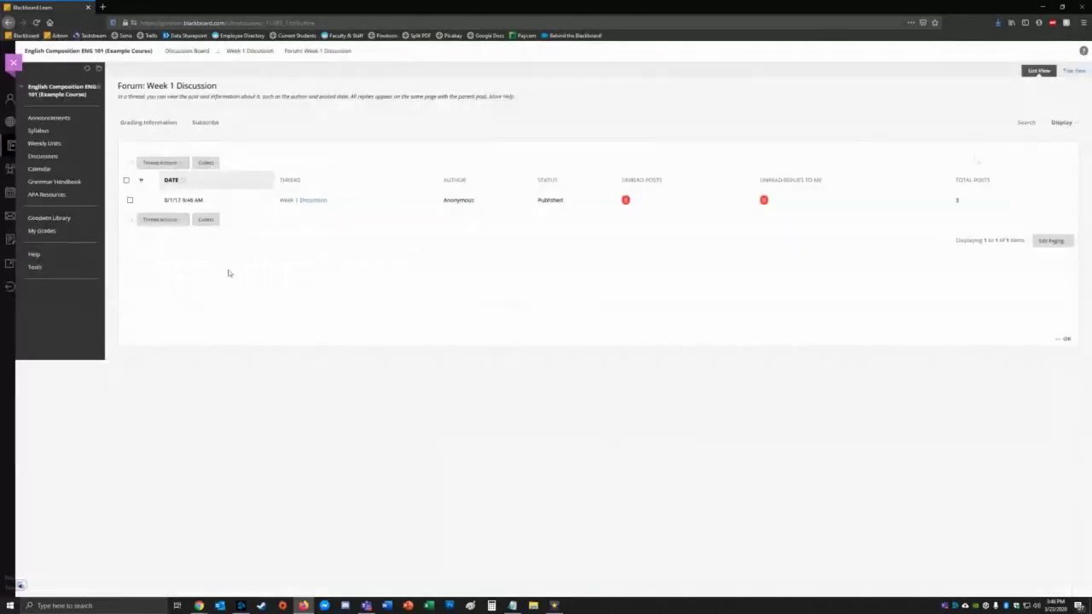
{"action": "left_click", "coordinate": [310, 201]}
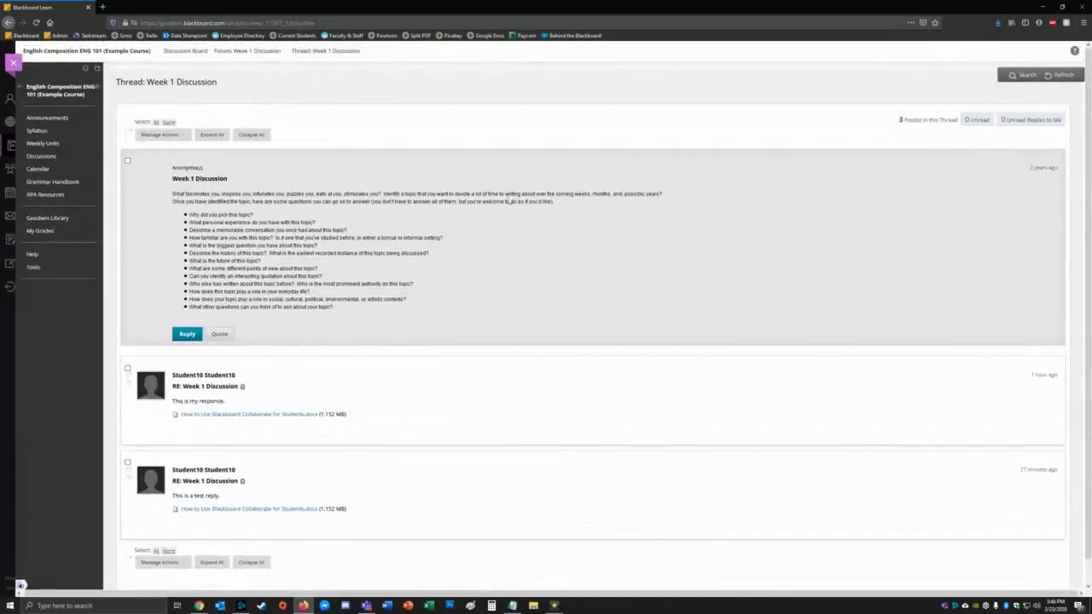
- Start a reply to the original Week 1 Discussion post and write the message "Test reply."
{"action": "left_click", "coordinate": [187, 334]}
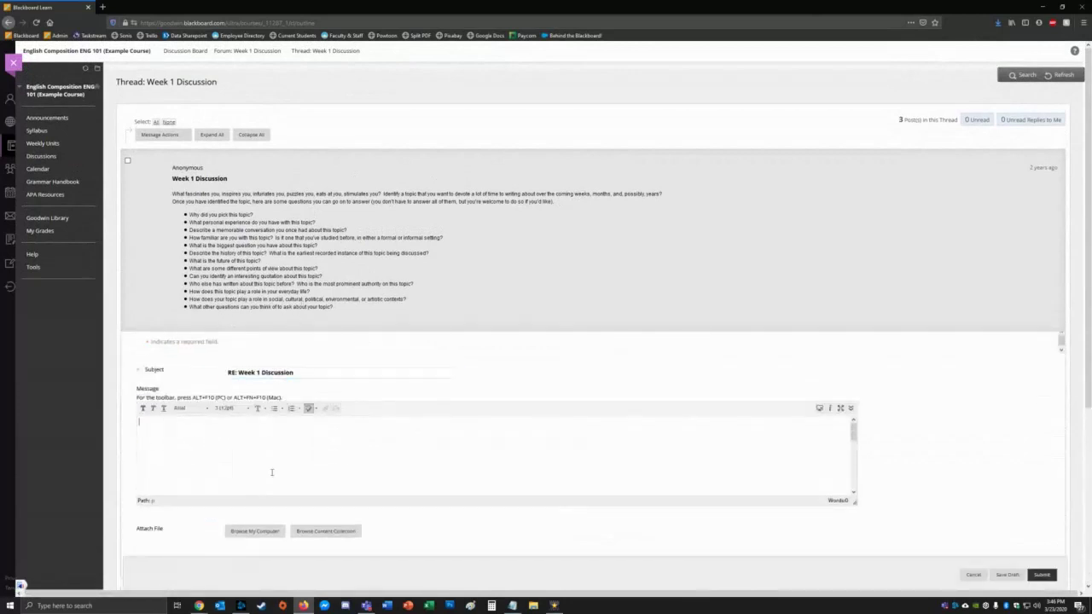
{"action": "type", "text": "re"}
{"action": "key", "text": "BackSpace"}
{"action": "key", "text": "BackSpace"}
{"action": "scroll", "coordinate": [390, 475], "scroll_direction": "down", "scroll_amount": 1}
{"action": "scroll", "coordinate": [489, 503], "scroll_direction": "down", "scroll_amount": 1}
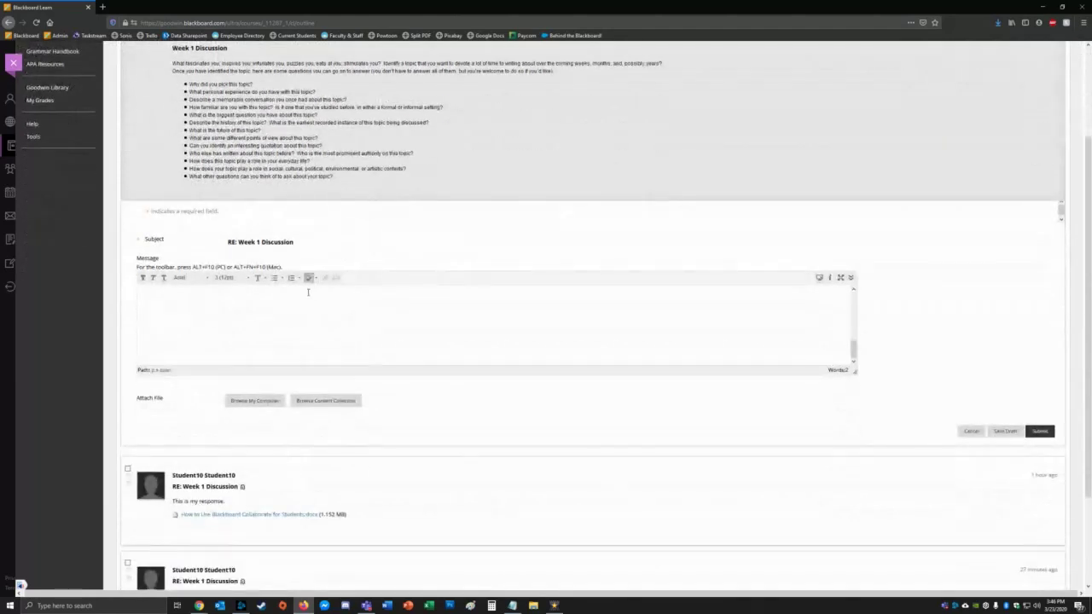
- Attach How to Use Blackboard Collaborate for Students.docx from the computer's Desktop to the discussion reply and submit it
{"action": "left_click", "coordinate": [252, 402]}
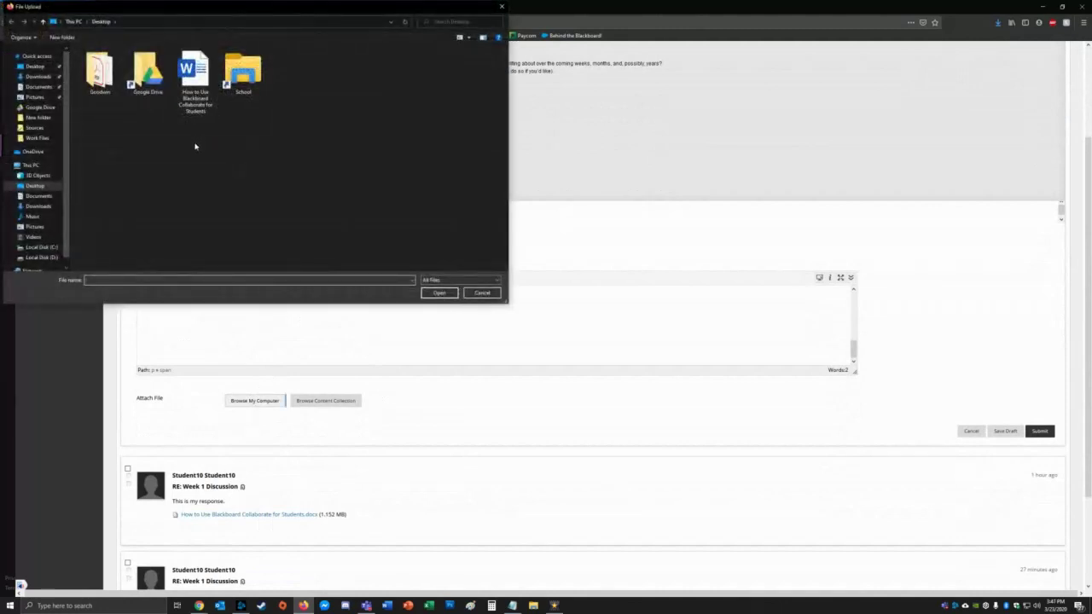
{"action": "double_click", "coordinate": [195, 86]}
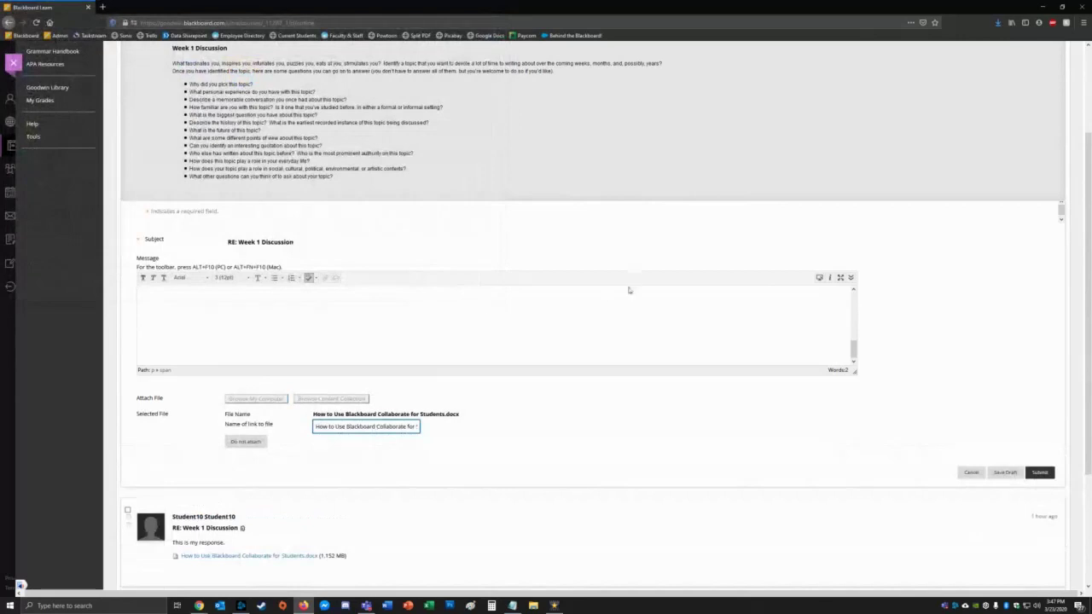
{"action": "left_click", "coordinate": [1040, 472]}
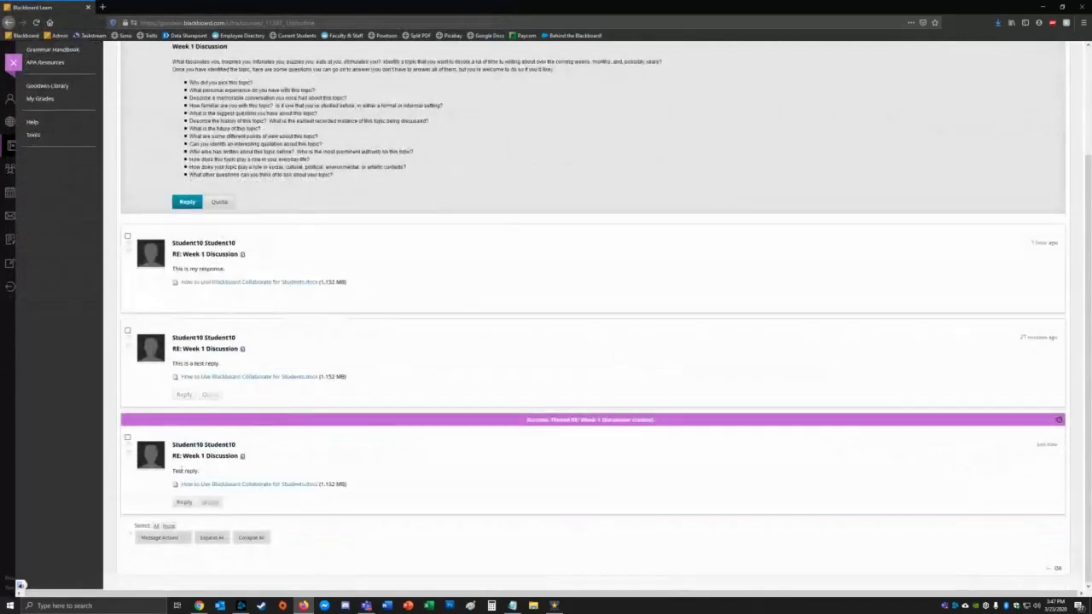
{"action": "left_click_drag", "start_coordinate": [177, 471], "coordinate": [203, 474]}
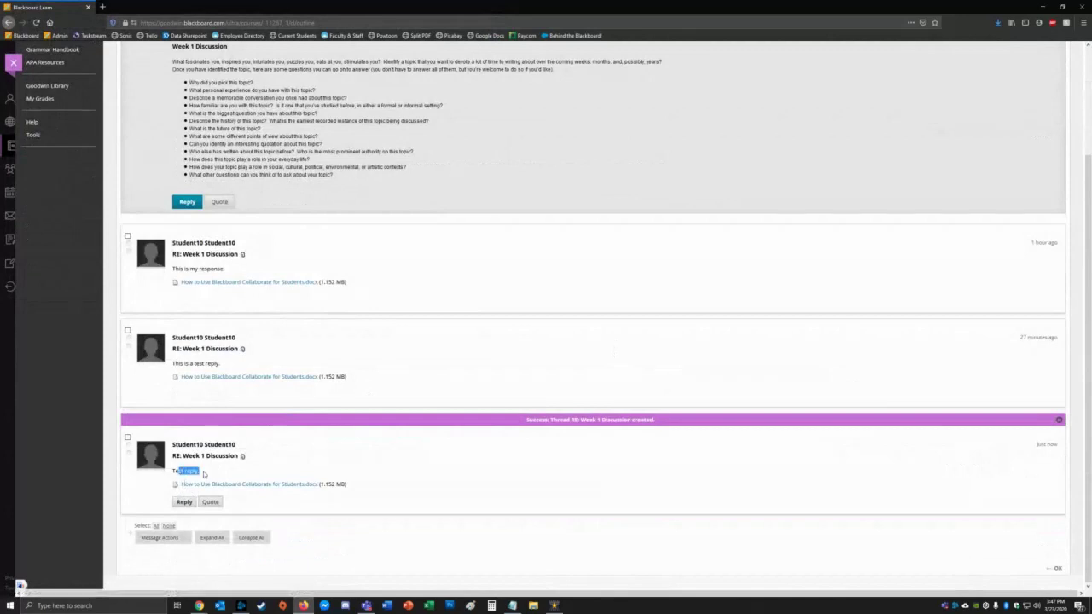
{"action": "scroll", "coordinate": [439, 490], "scroll_direction": "up", "scroll_amount": 1}
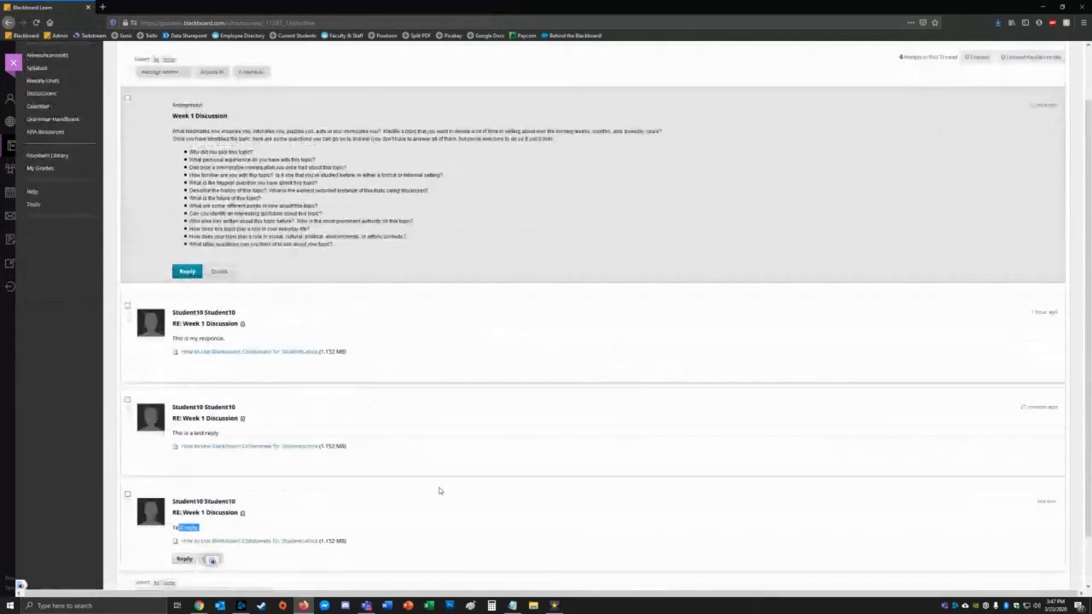
{"action": "scroll", "coordinate": [439, 490], "scroll_direction": "up", "scroll_amount": 1}
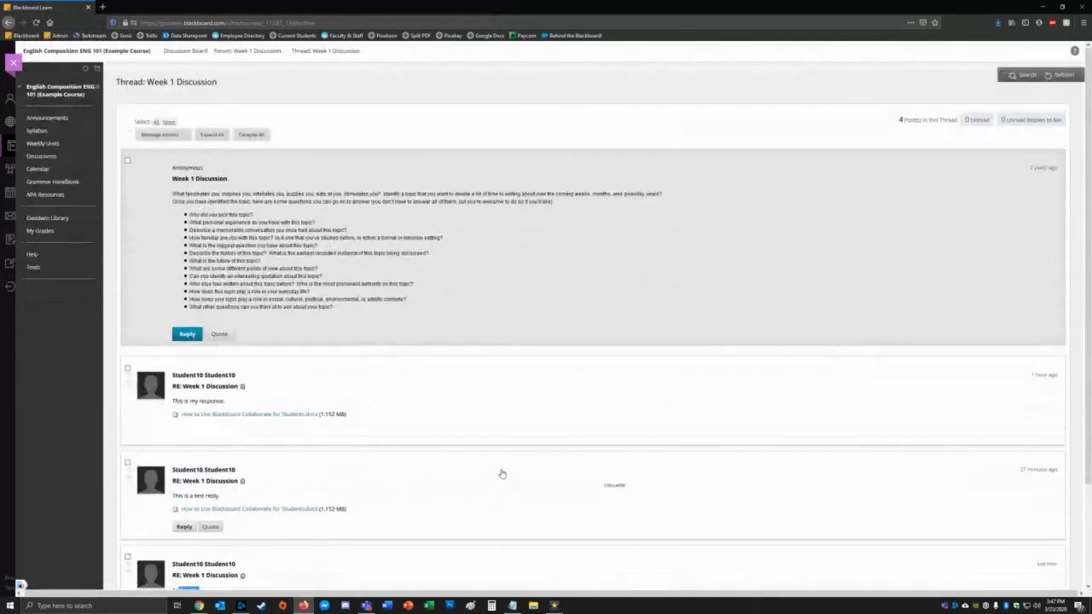
- Open My Grades and examine the scores and submission status of Quiz 1, the Week 1 Discussion and the Week 1 assignment
{"action": "left_click", "coordinate": [47, 238]}
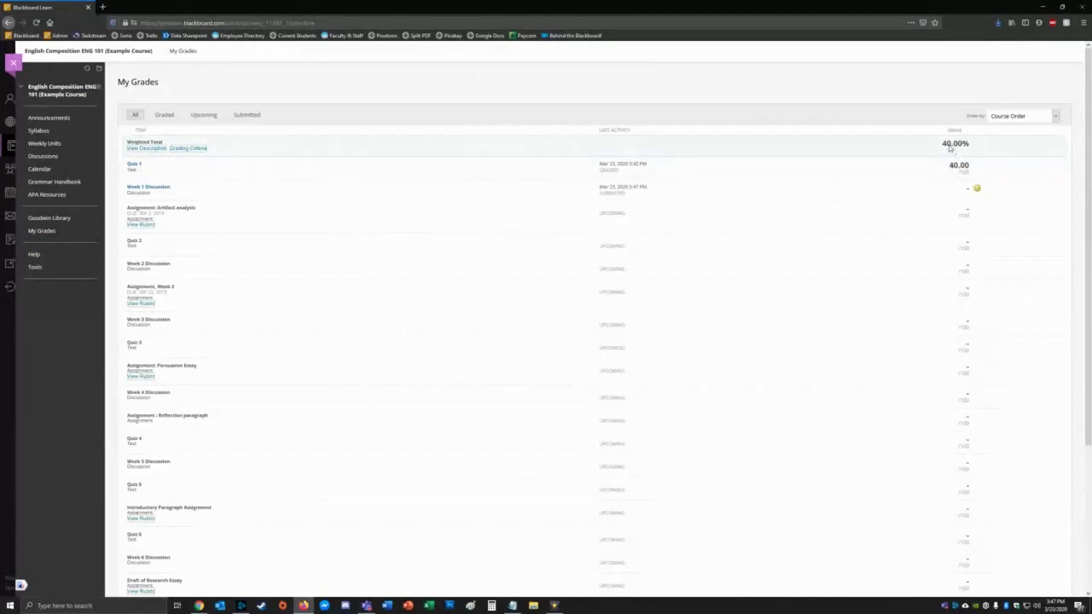
{"action": "mouse_move", "coordinate": [977, 191]}
{"action": "scroll", "coordinate": [862, 189], "scroll_direction": "down", "scroll_amount": 3}
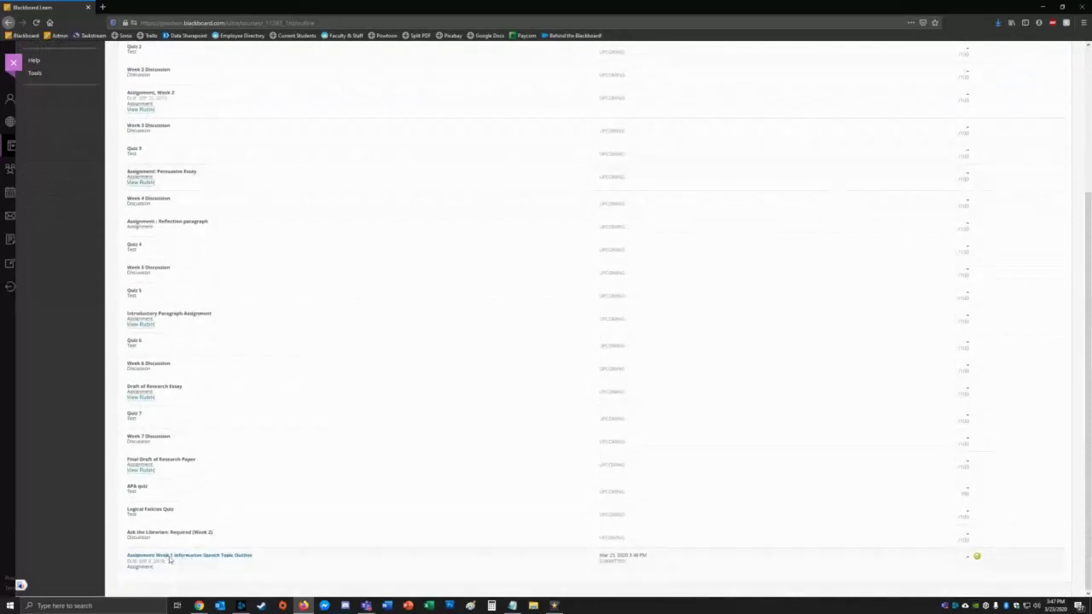
{"action": "mouse_move", "coordinate": [979, 557]}
- Open the submission history of Assignment Week 1 Informative Speech Topic Outline from the grades list and look through the submitted document
{"action": "left_click", "coordinate": [180, 559]}
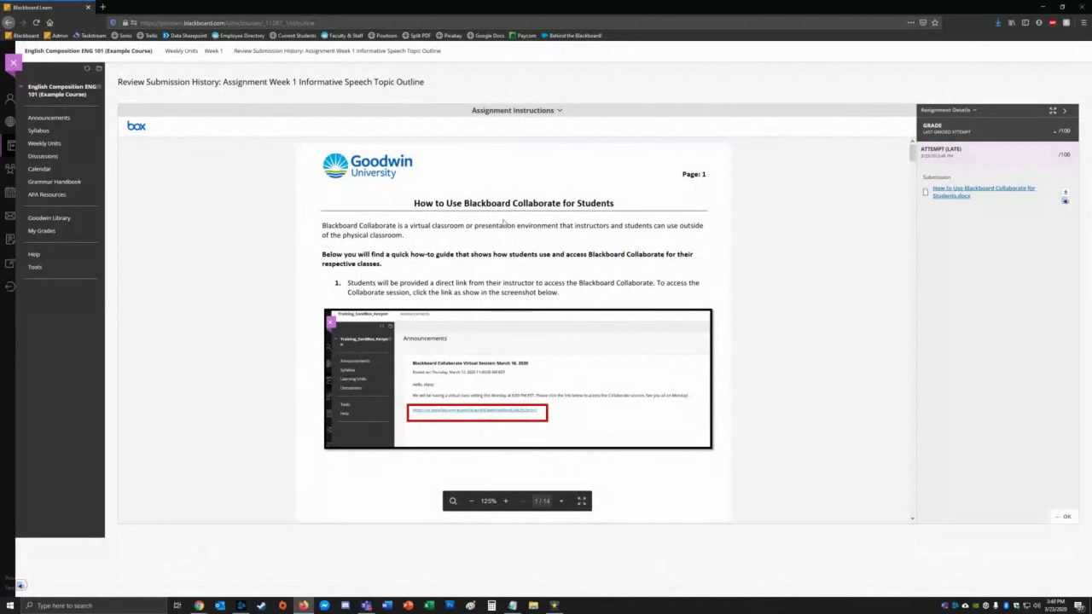
{"action": "scroll", "coordinate": [504, 224], "scroll_direction": "down", "scroll_amount": 2}
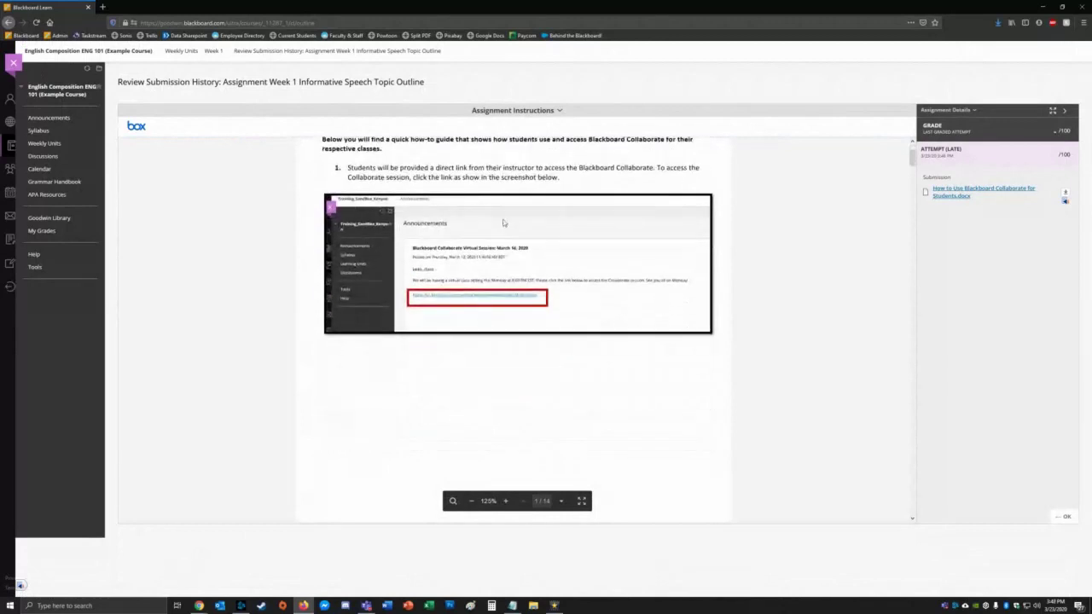
{"action": "scroll", "coordinate": [504, 223], "scroll_direction": "up", "scroll_amount": 2}
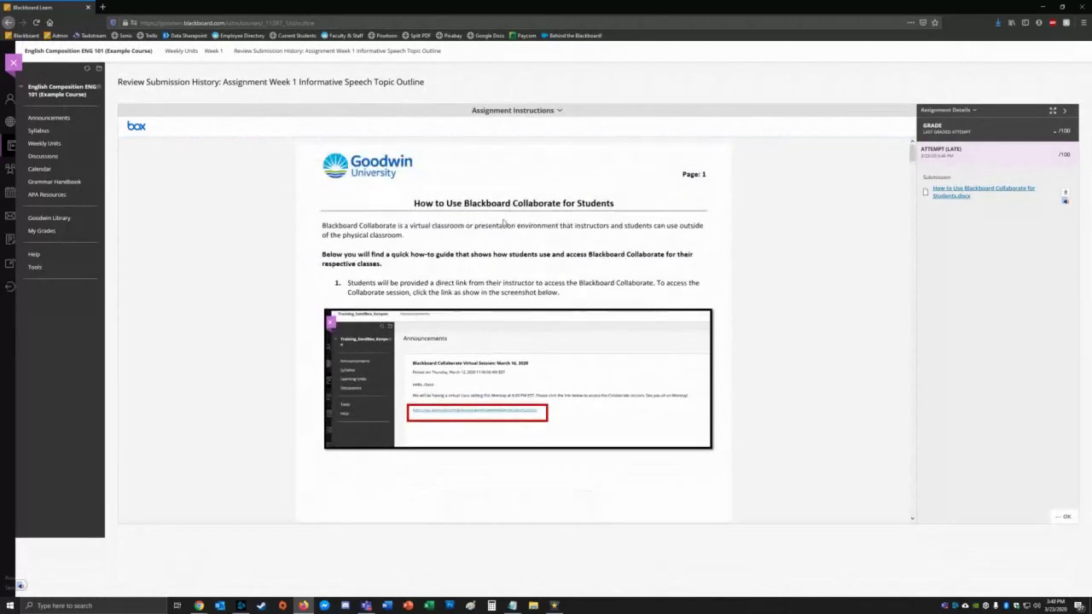
{"action": "scroll", "coordinate": [504, 225], "scroll_direction": "down", "scroll_amount": 7}
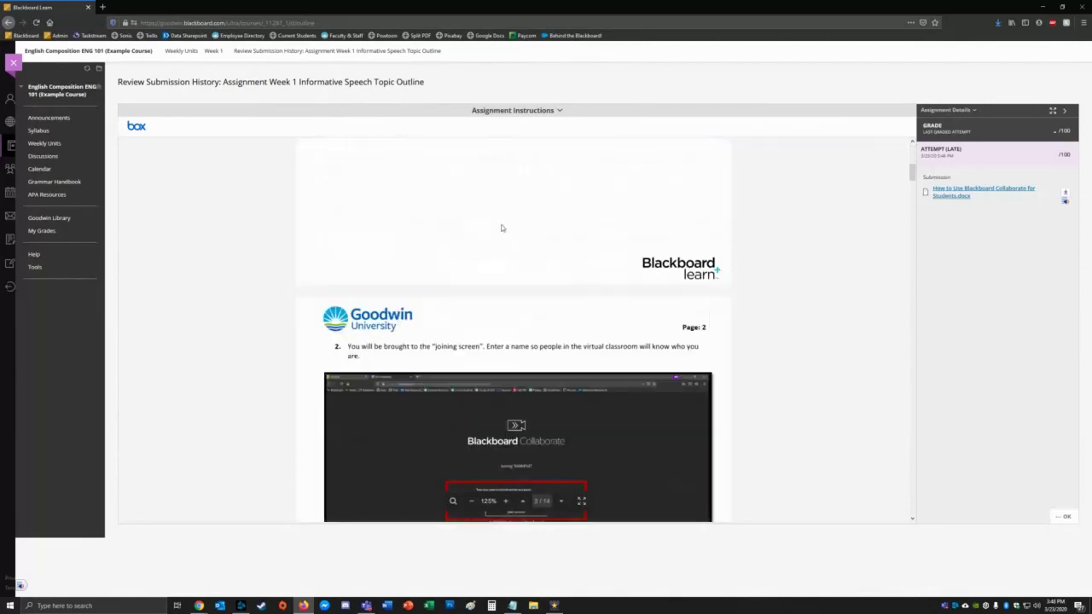
{"action": "scroll", "coordinate": [502, 228], "scroll_direction": "down", "scroll_amount": 5}
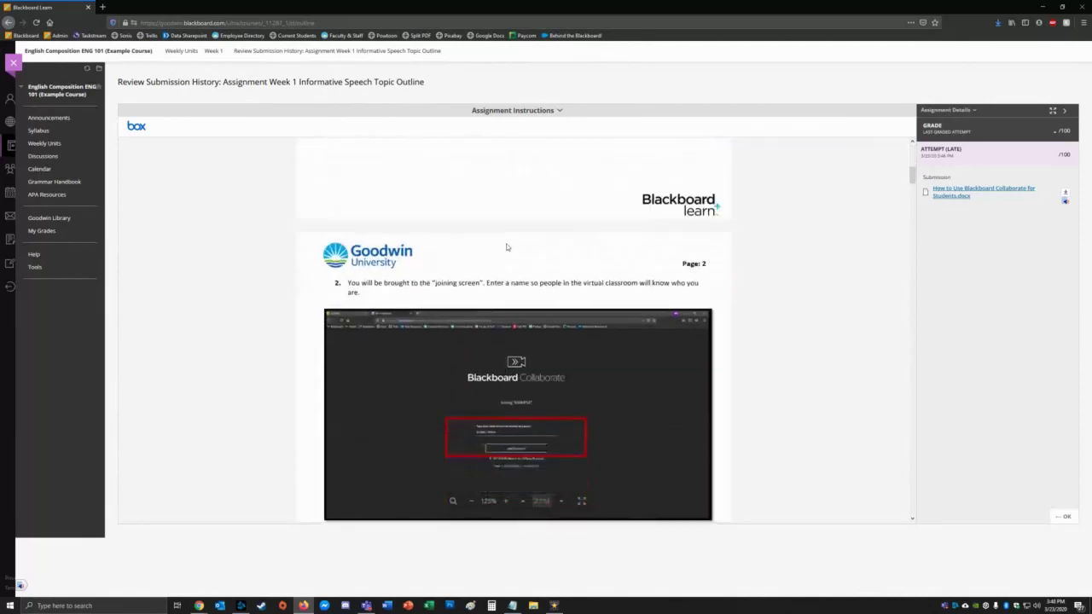
{"action": "scroll", "coordinate": [501, 301], "scroll_direction": "down", "scroll_amount": 4}
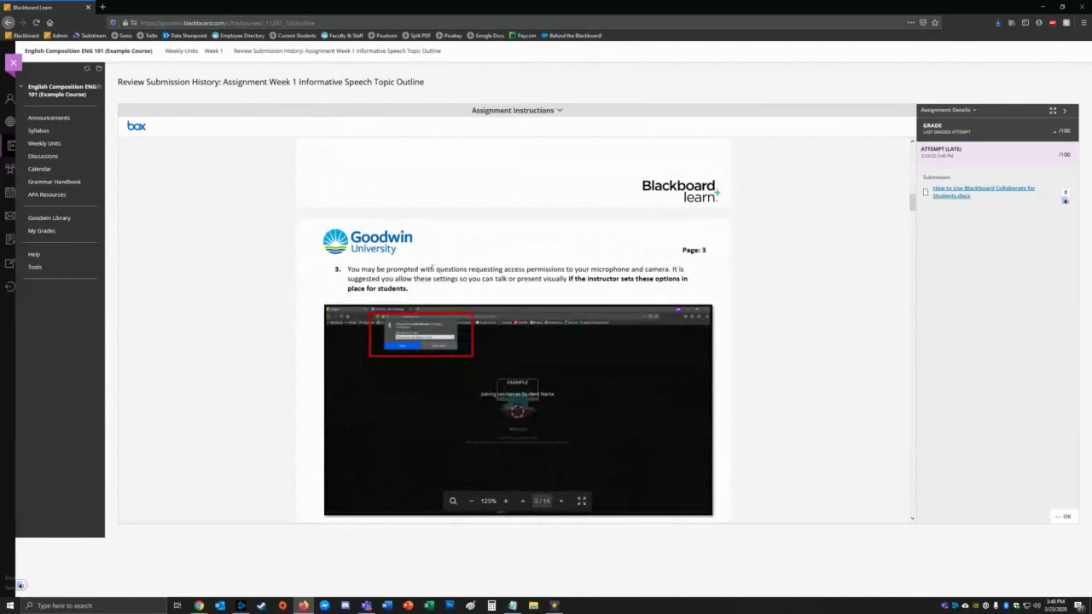
{"action": "left_click_drag", "start_coordinate": [434, 270], "coordinate": [508, 270]}
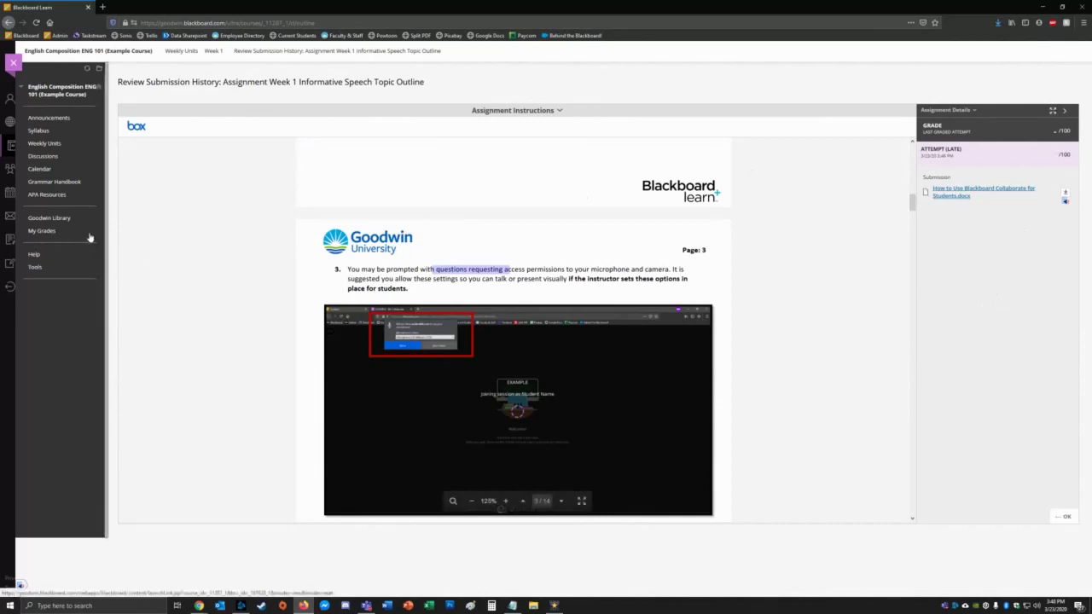
- Look over the full My Grades list again, then return to the course Announcements
{"action": "left_click", "coordinate": [42, 232]}
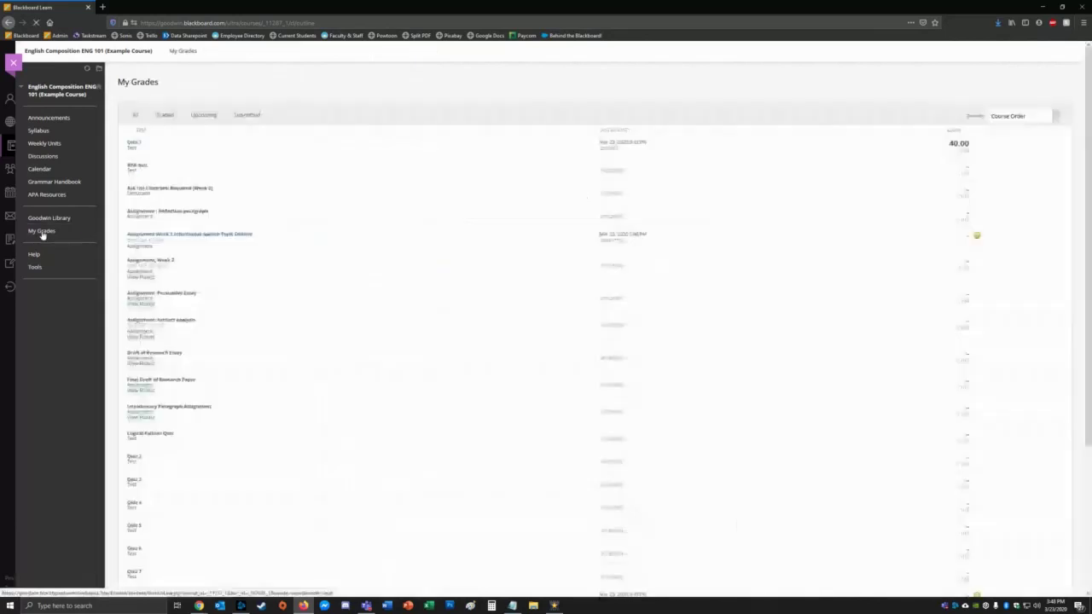
{"action": "scroll", "coordinate": [426, 324], "scroll_direction": "down", "scroll_amount": 3}
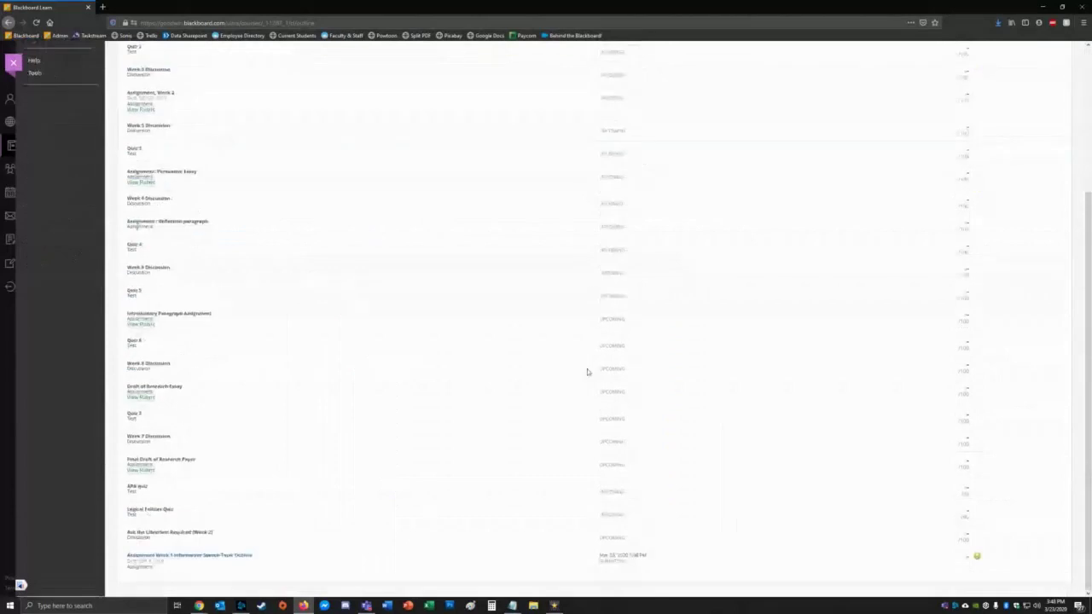
{"action": "scroll", "coordinate": [961, 512], "scroll_direction": "up", "scroll_amount": 3}
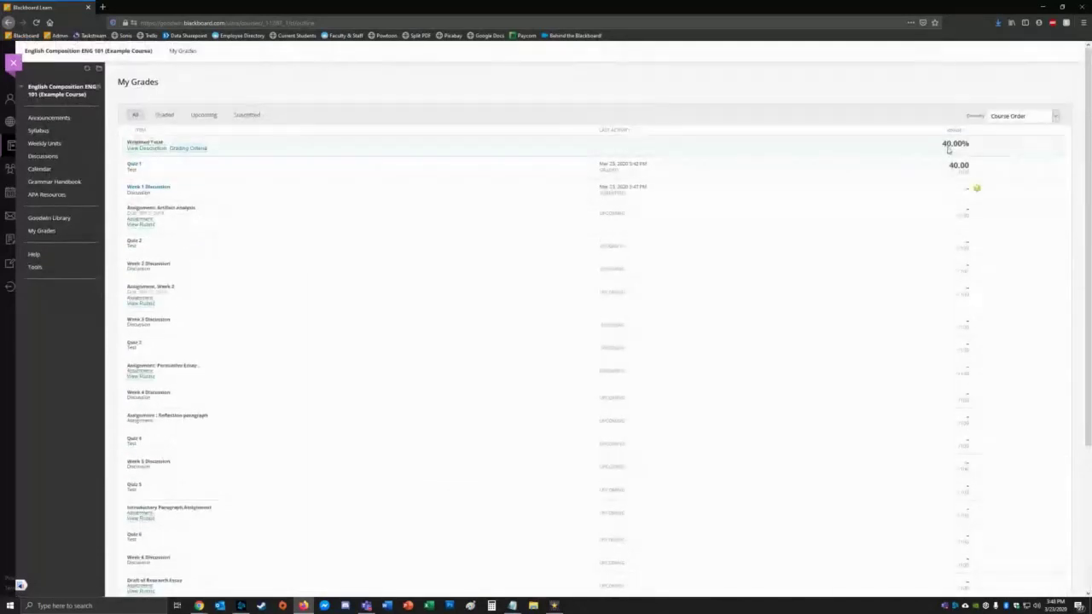
{"action": "key", "text": "alt+Left"}
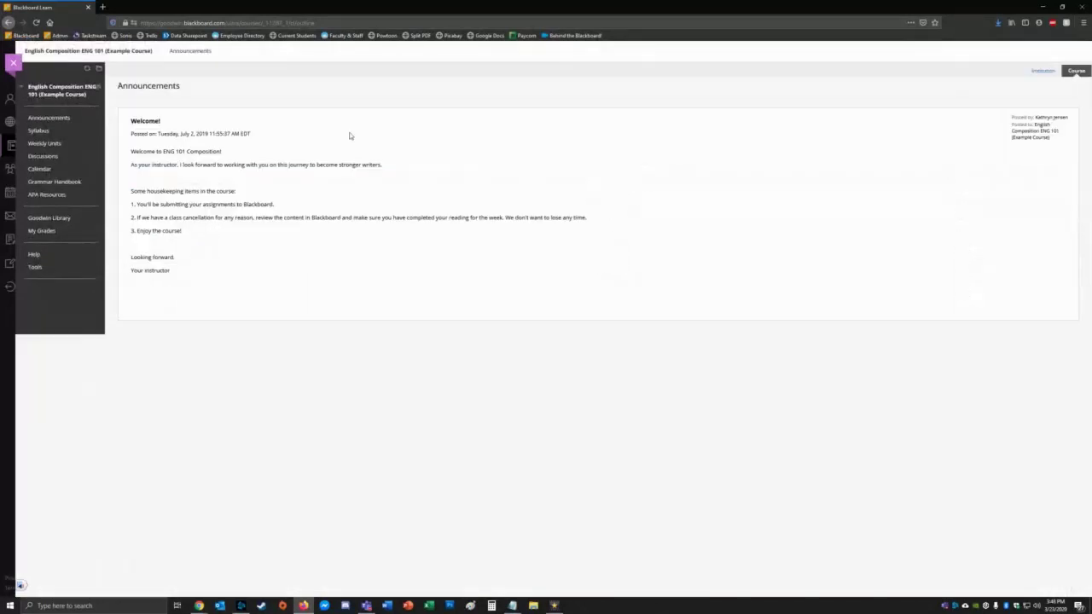